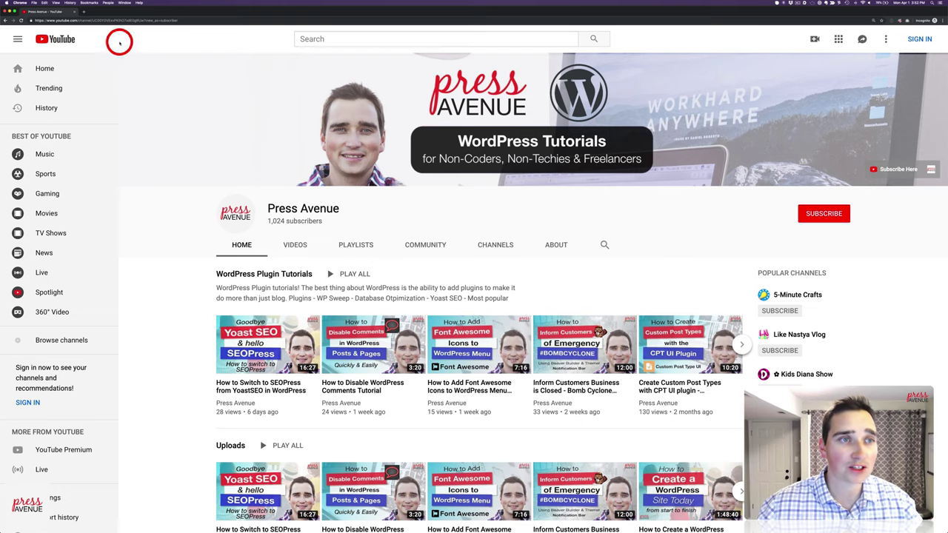
Examine the Beaver Themer product page's overview of theme templates, theme parts, field connections and post grids.
left_click(76, 13)
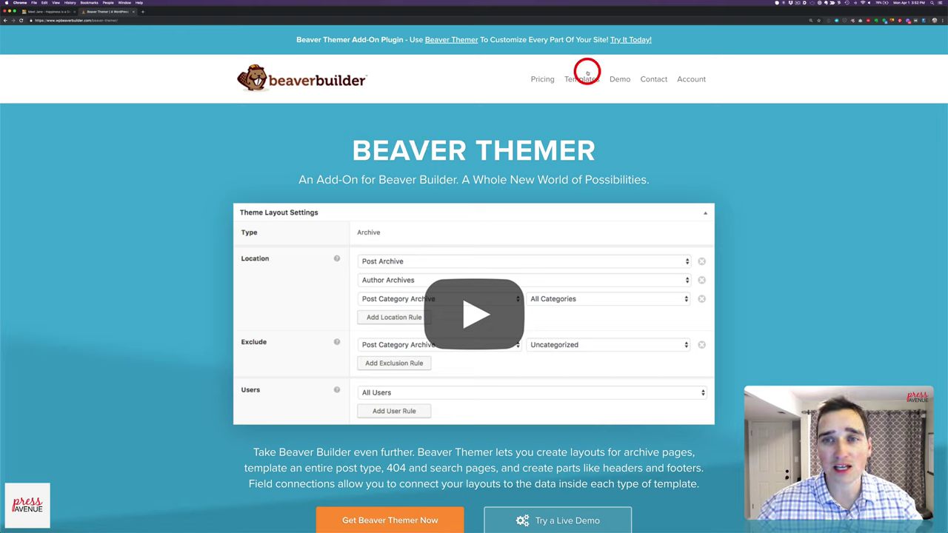
left_click_drag(310, 41, 419, 41)
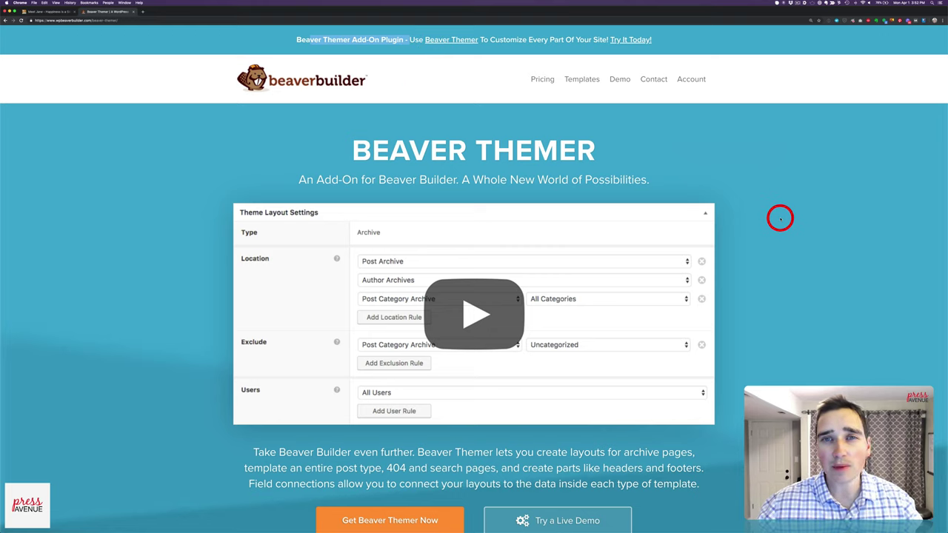
scroll(780, 217, "down", 3)
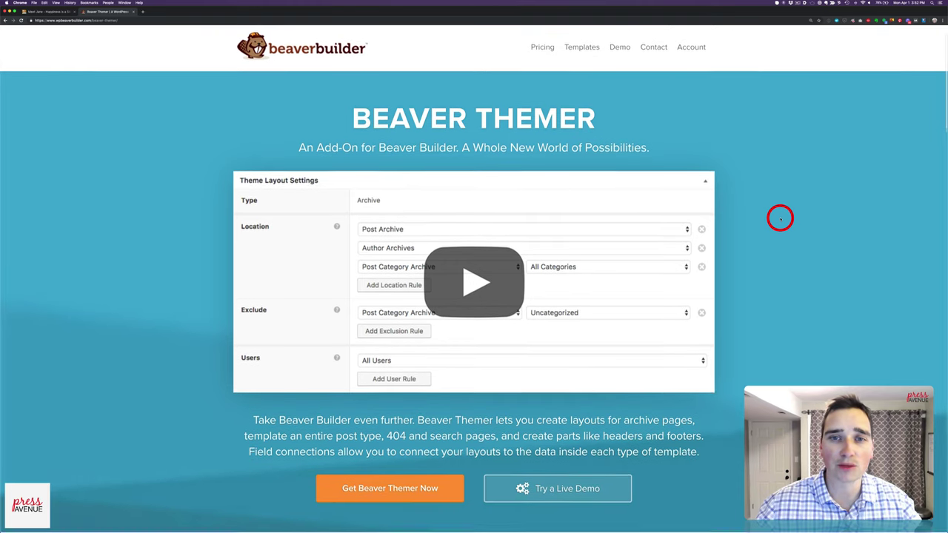
scroll(779, 218, "down", 4)
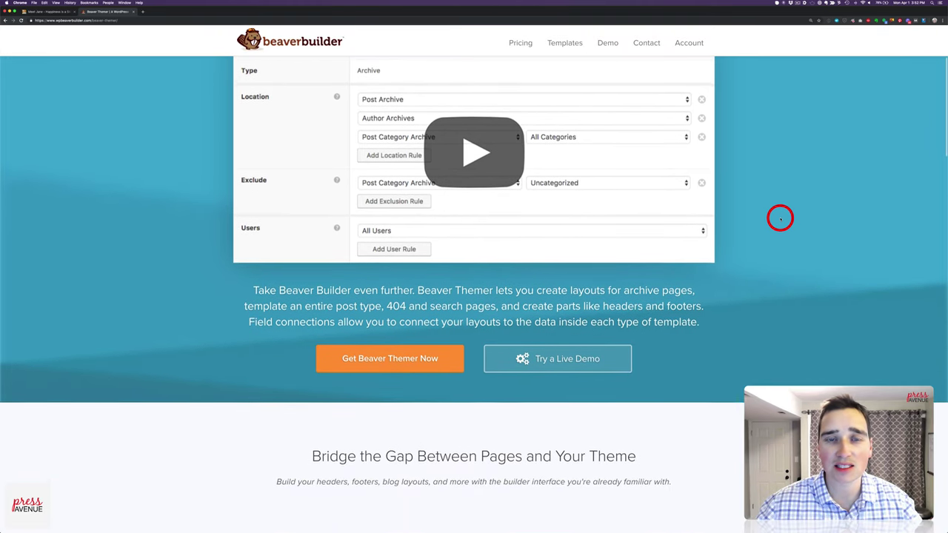
scroll(780, 217, "down", 1)
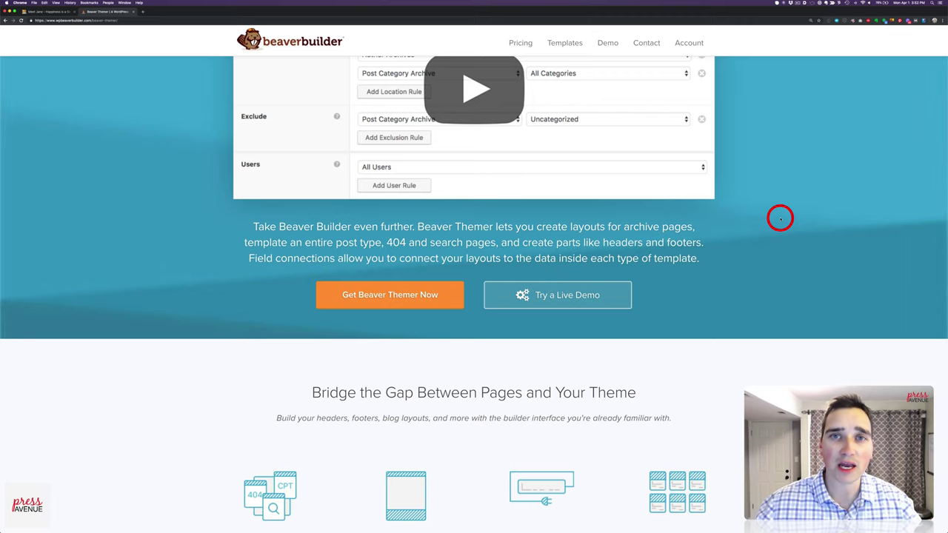
scroll(779, 218, "down", 4)
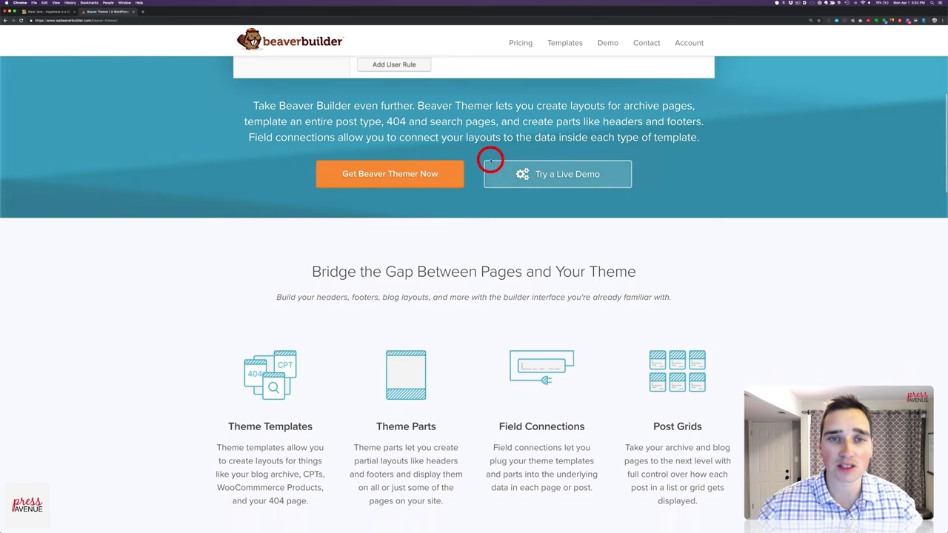
scroll(467, 336, "down", 3)
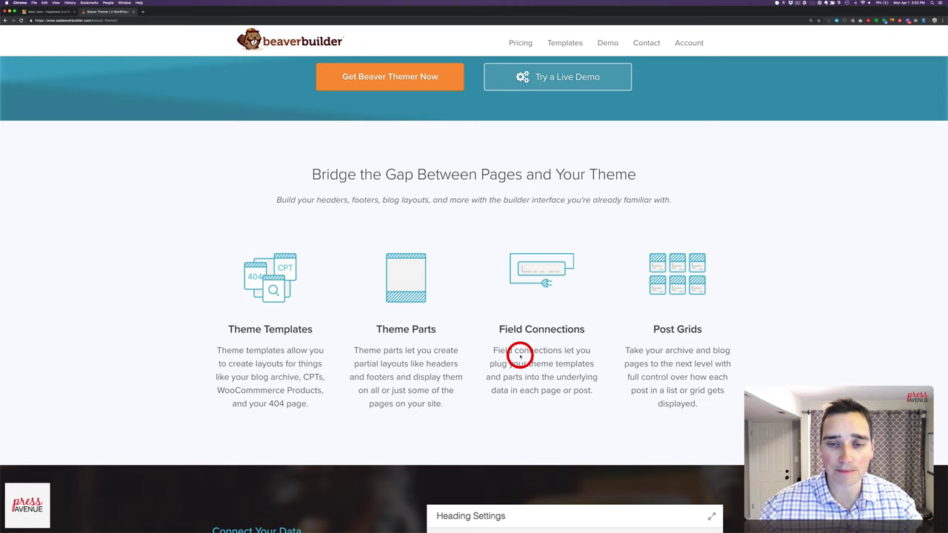
left_click_drag(501, 353, 561, 351)
left_click(561, 349)
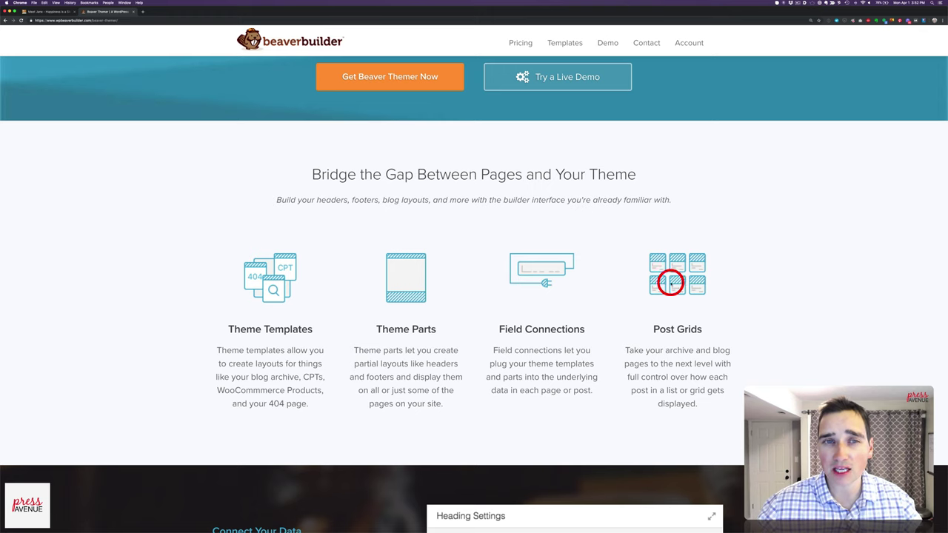
scroll(671, 283, "down", 2)
scroll(671, 283, "down", 6)
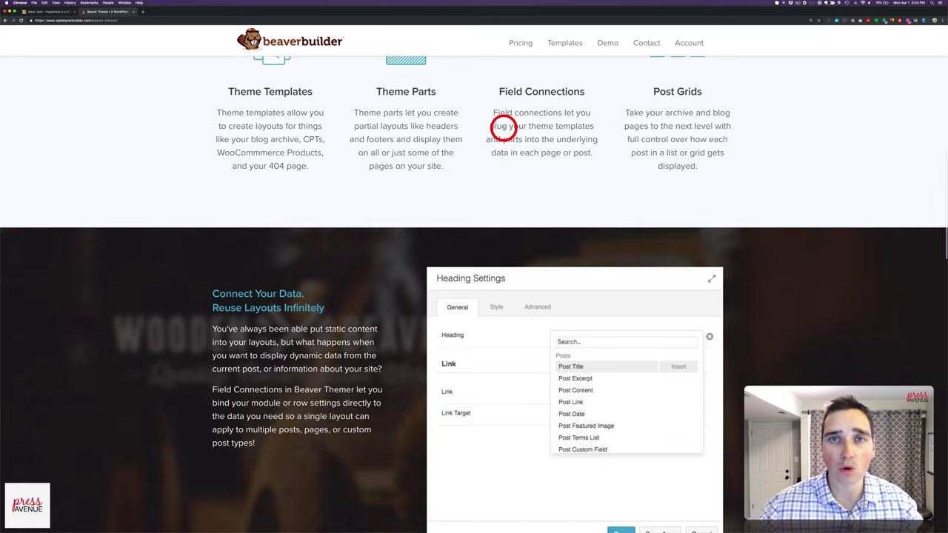
scroll(504, 128, "up", 10)
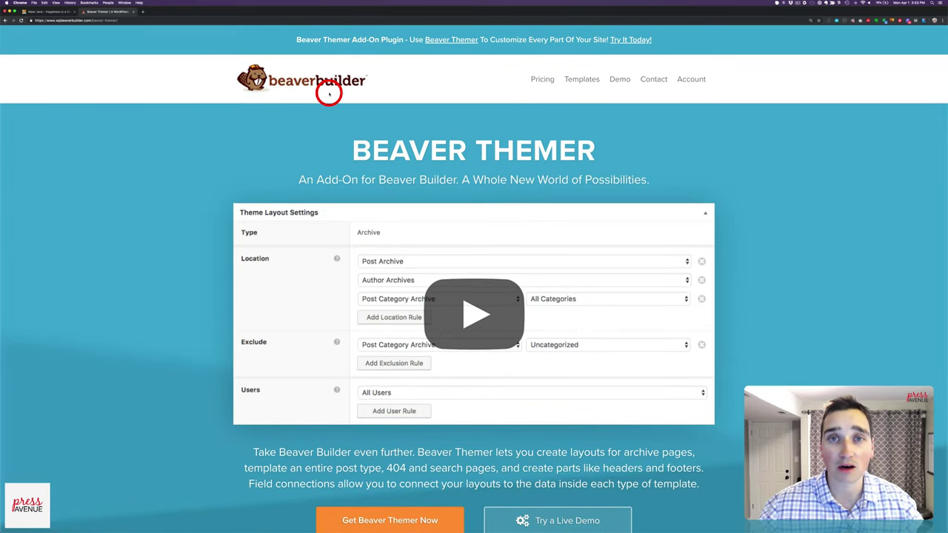
Close the Beaver Themer page and examine the Happiness is a Skill site's about page, from its title to the footer.
left_click(134, 13)
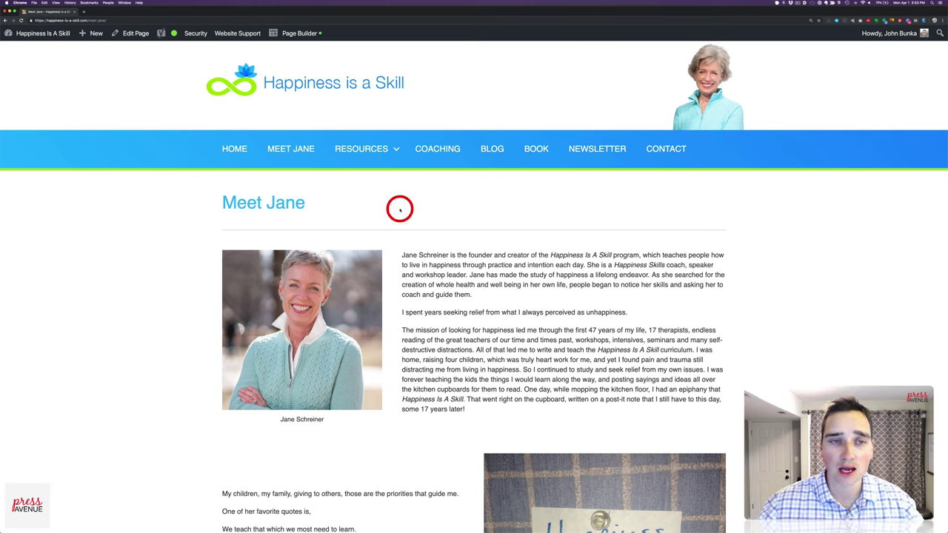
left_click_drag(225, 202, 292, 203)
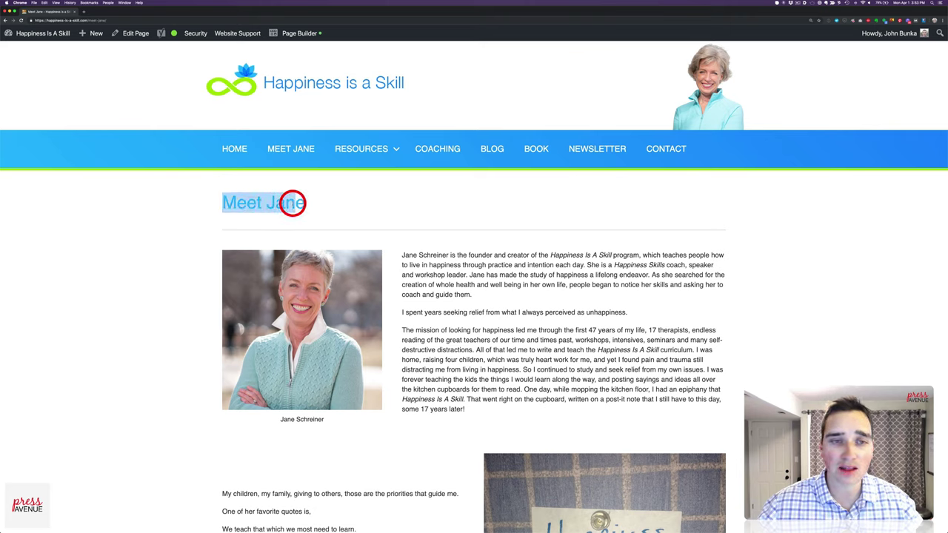
left_click(292, 203)
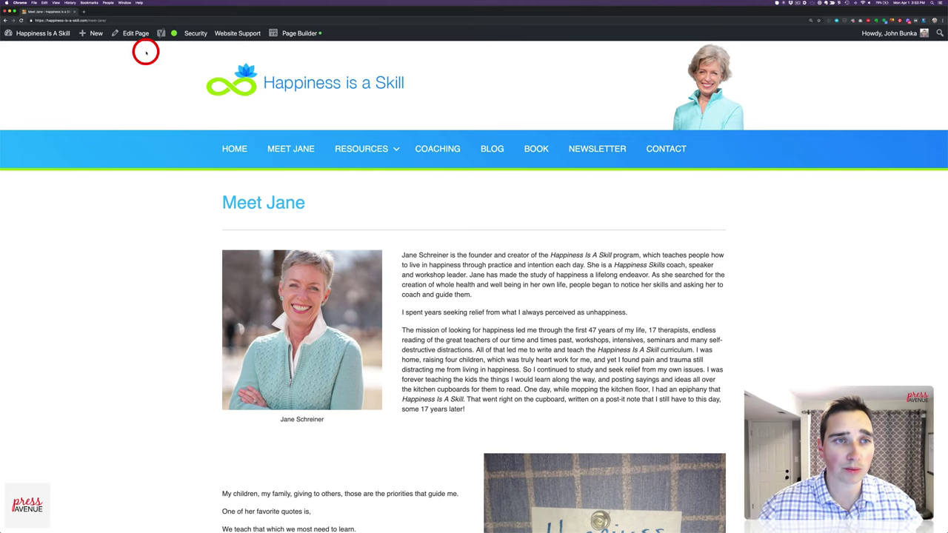
scroll(511, 233, "down", 5)
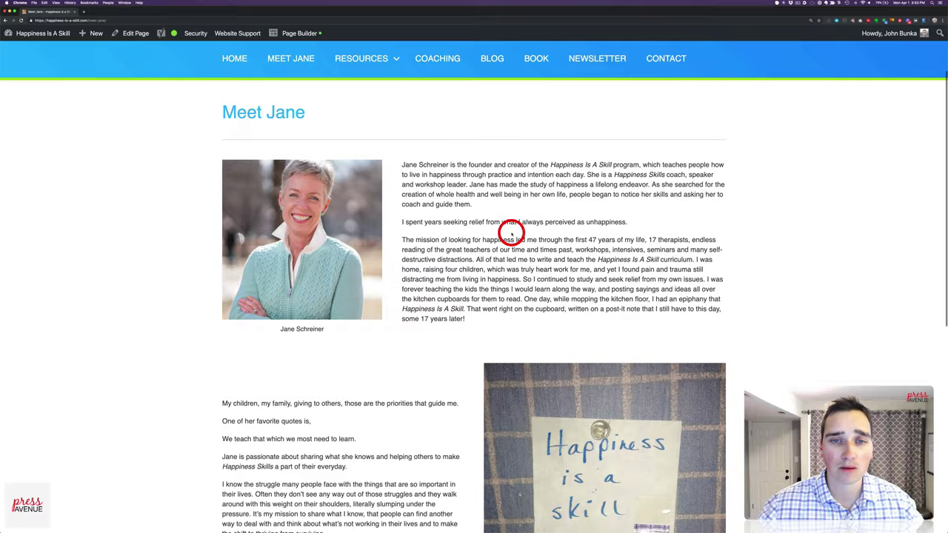
scroll(436, 239, "down", 6)
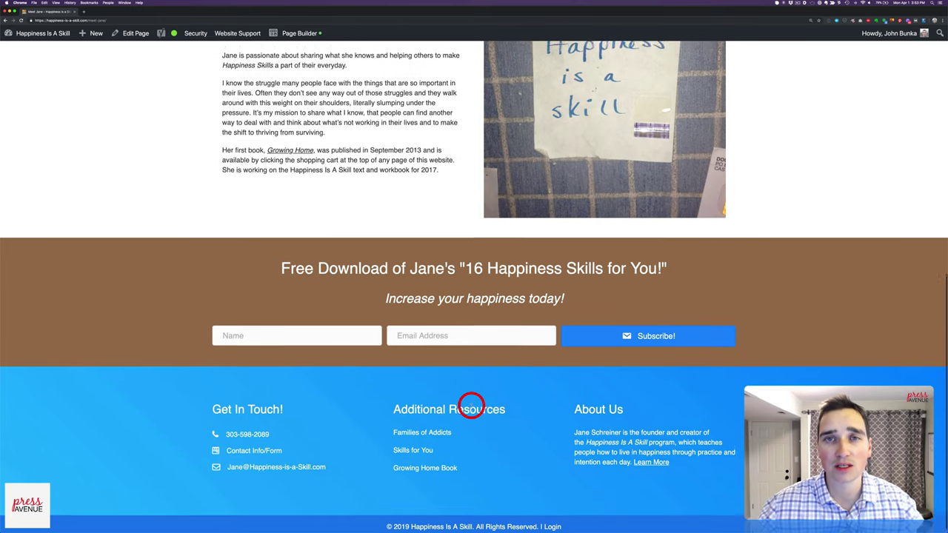
scroll(471, 405, "up", 10)
scroll(471, 405, "up", 3)
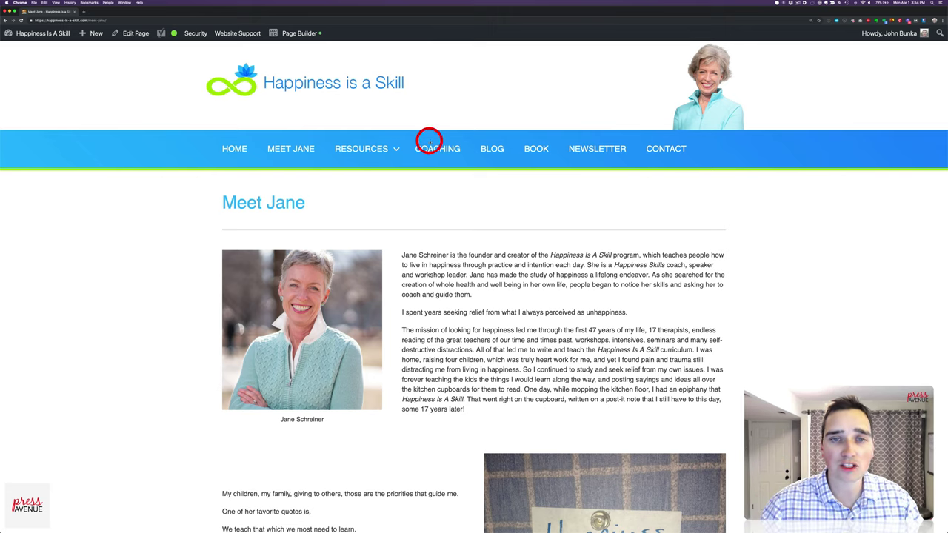
mouse_move(339, 154)
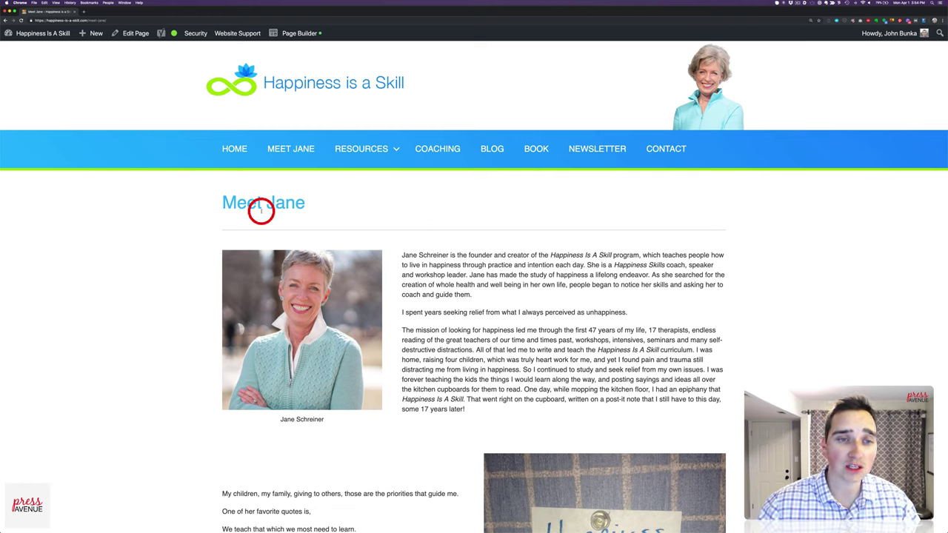
left_click_drag(227, 205, 305, 205)
left_click(310, 207)
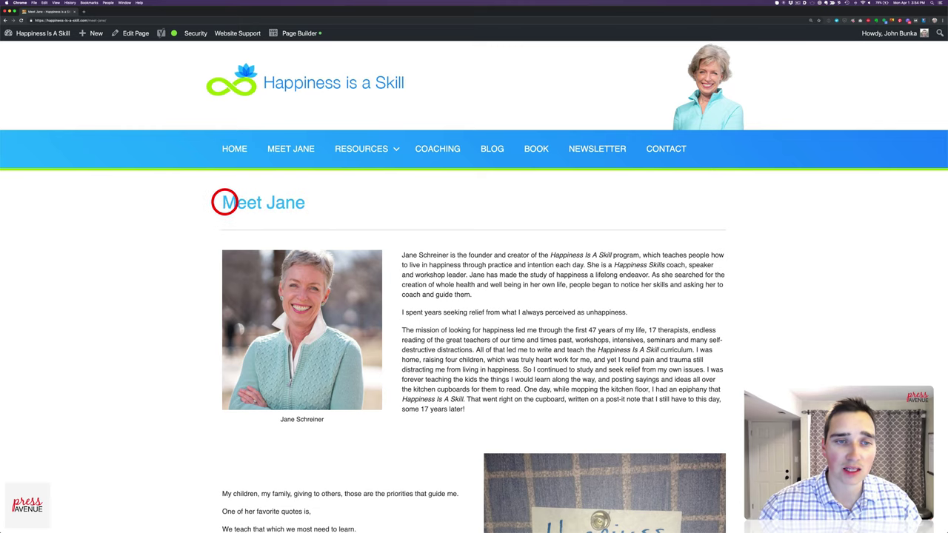
left_click_drag(224, 205, 310, 205)
left_click(307, 205)
left_click(311, 205)
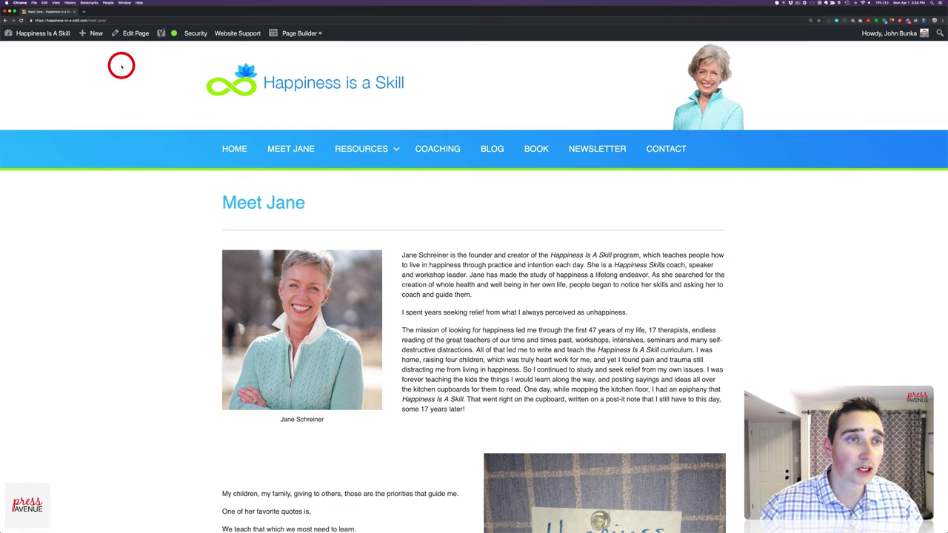
Open the site's Themer Layouts list and start adding a new layout from it.
mouse_move(97, 40)
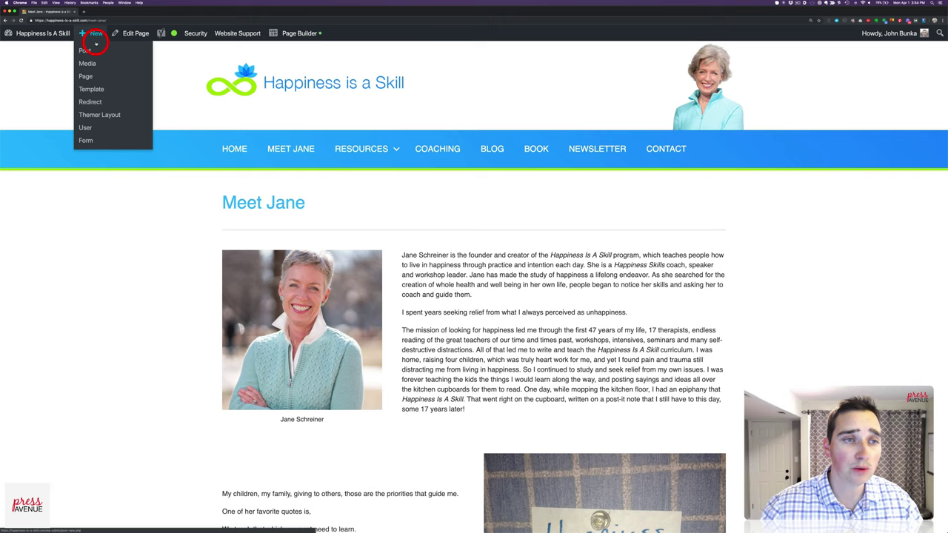
left_click(118, 119)
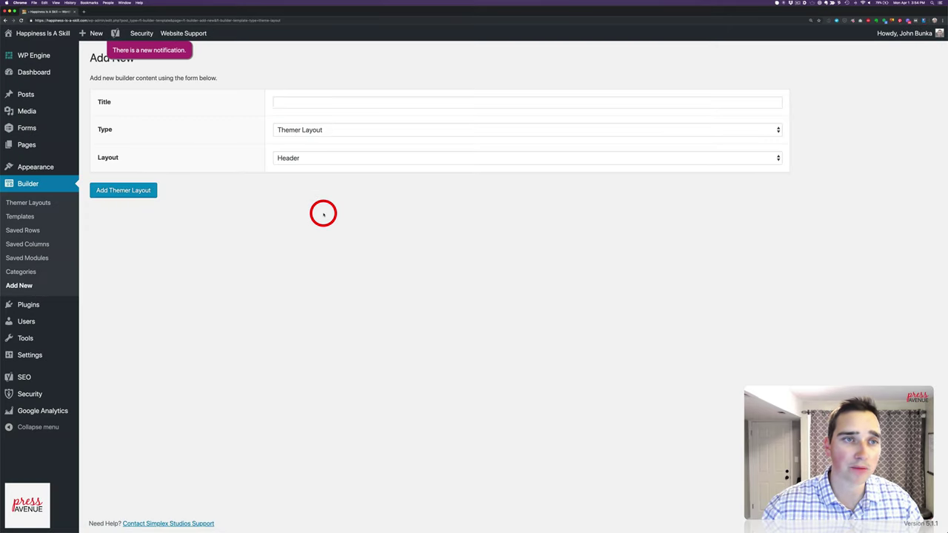
left_click(152, 52)
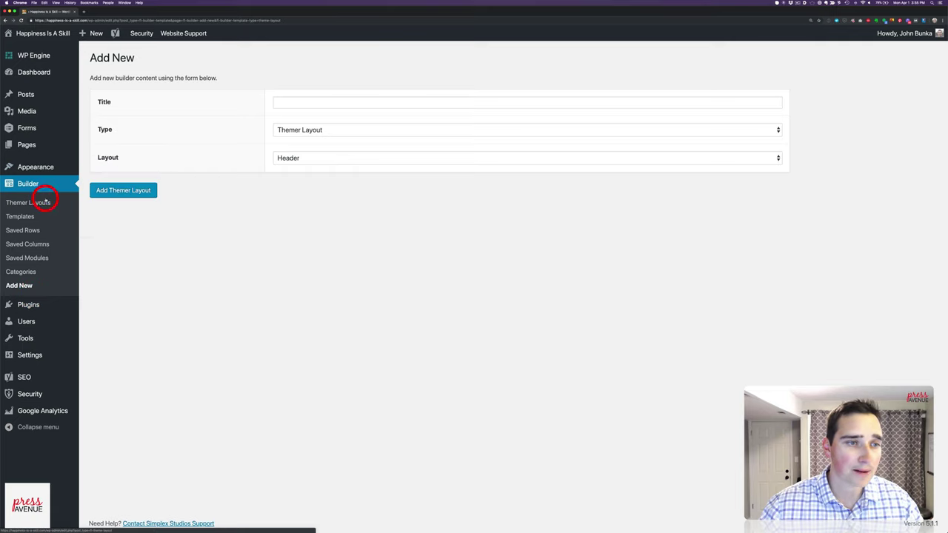
left_click(25, 204)
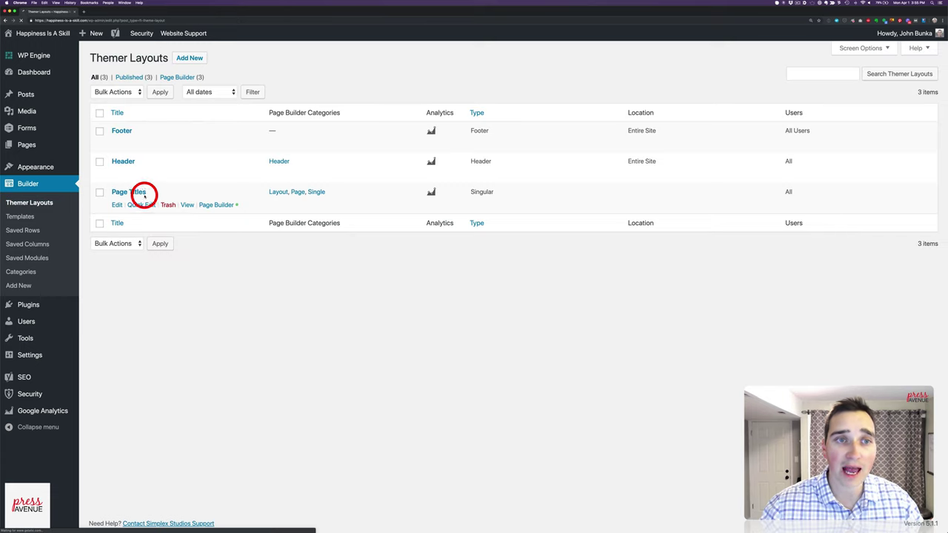
left_click(193, 59)
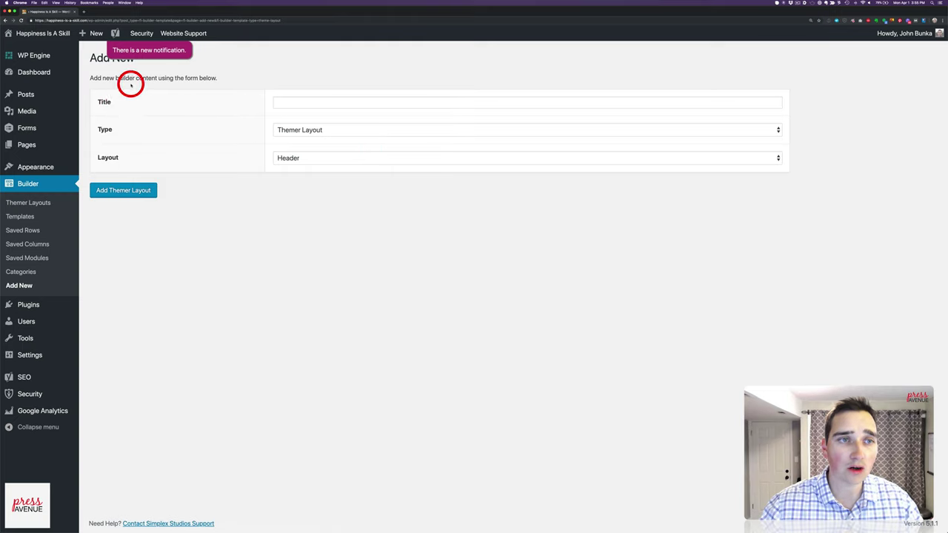
Add a Themer Layout titled "Page Title" with its layout set to Part.
left_click(313, 101)
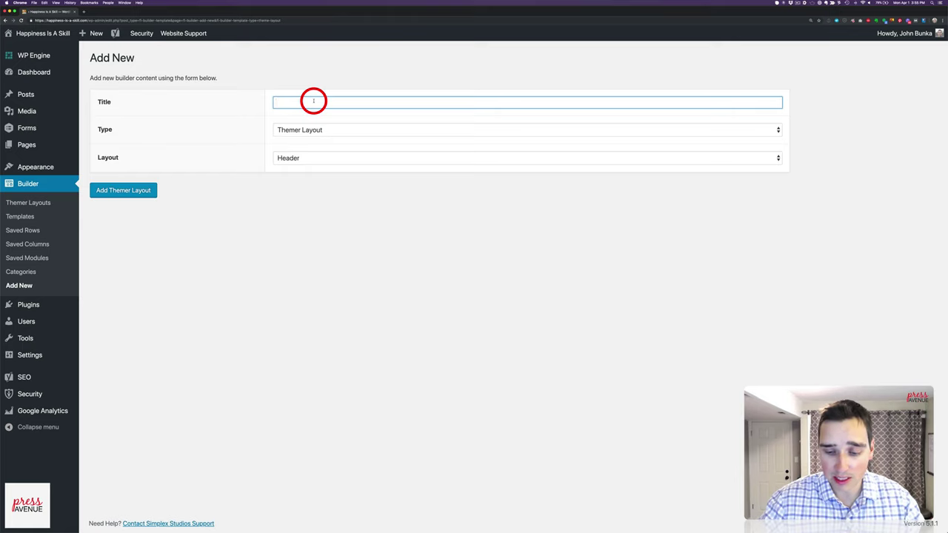
type("Page T")
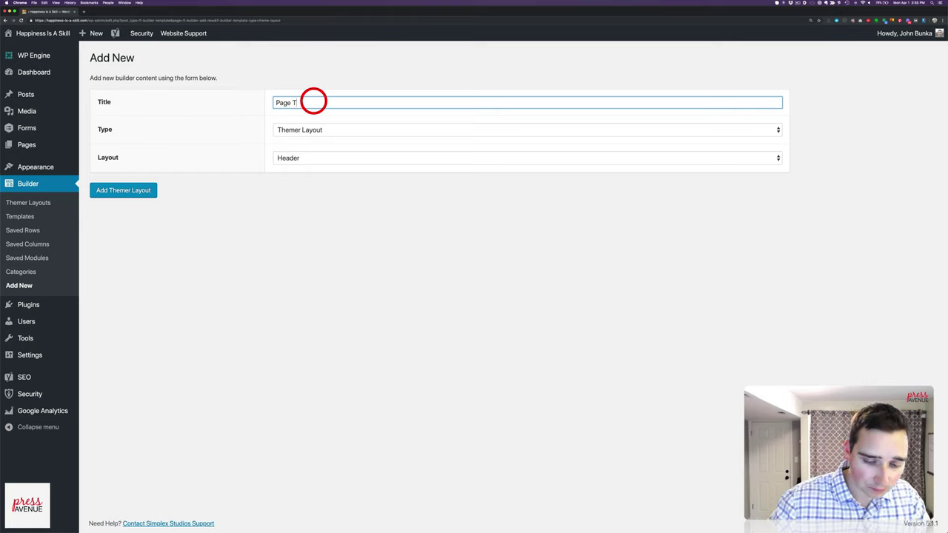
type("itle")
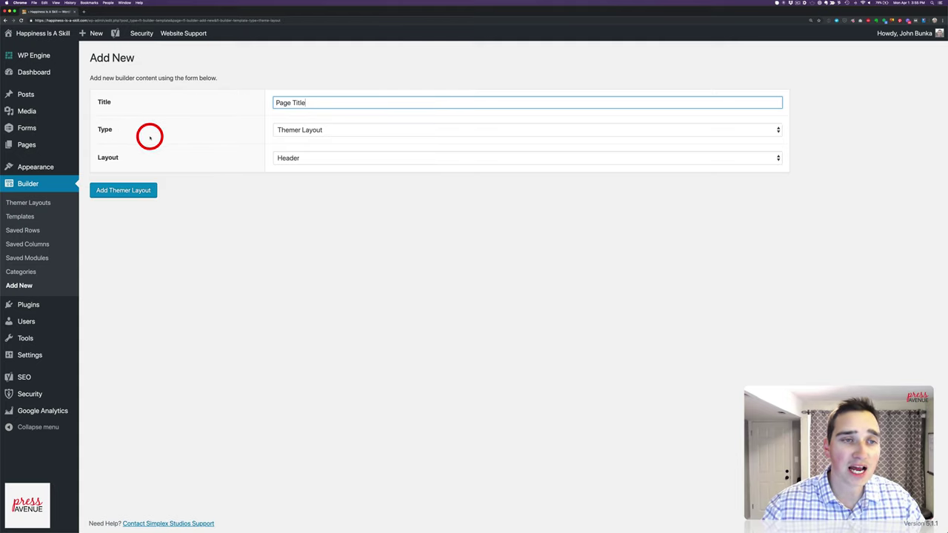
left_click(332, 132)
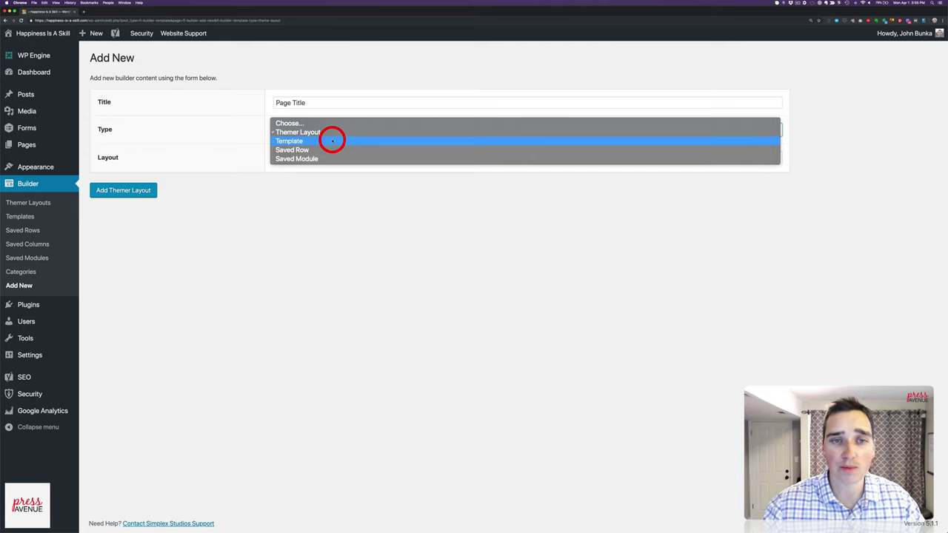
left_click(372, 207)
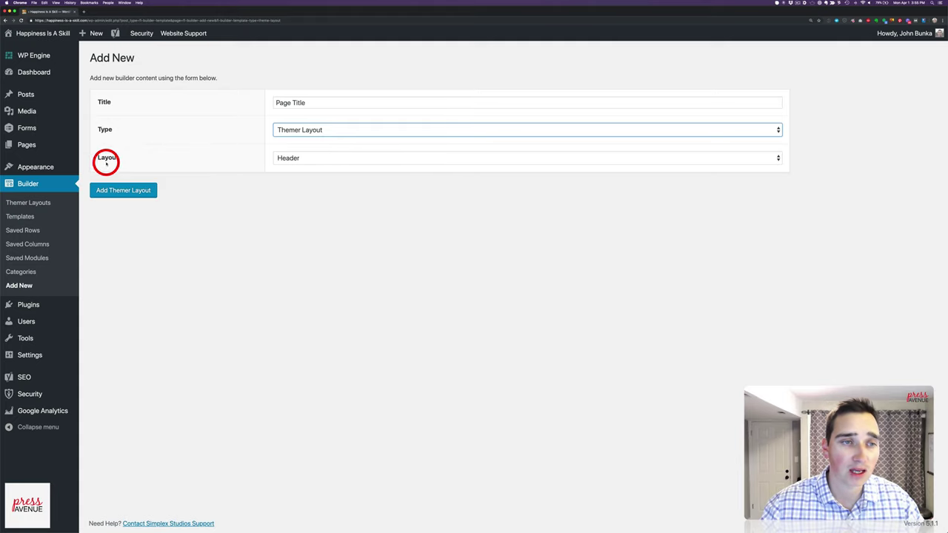
left_click(344, 161)
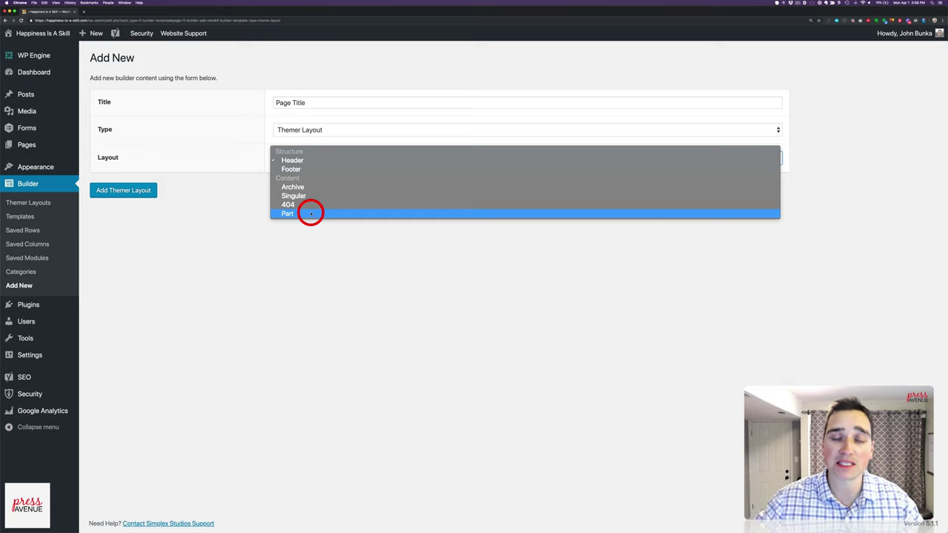
key("Escape")
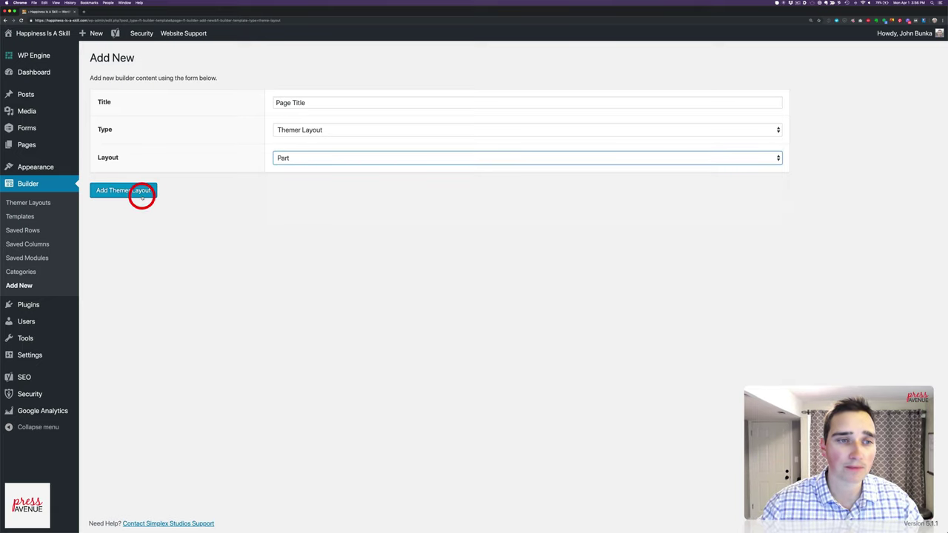
left_click(142, 194)
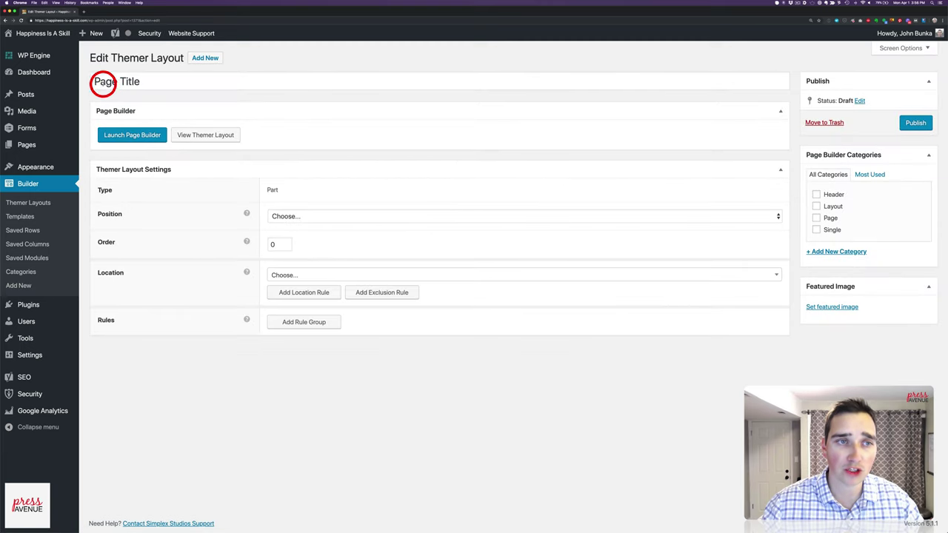
left_click_drag(95, 82, 157, 82)
left_click(158, 82)
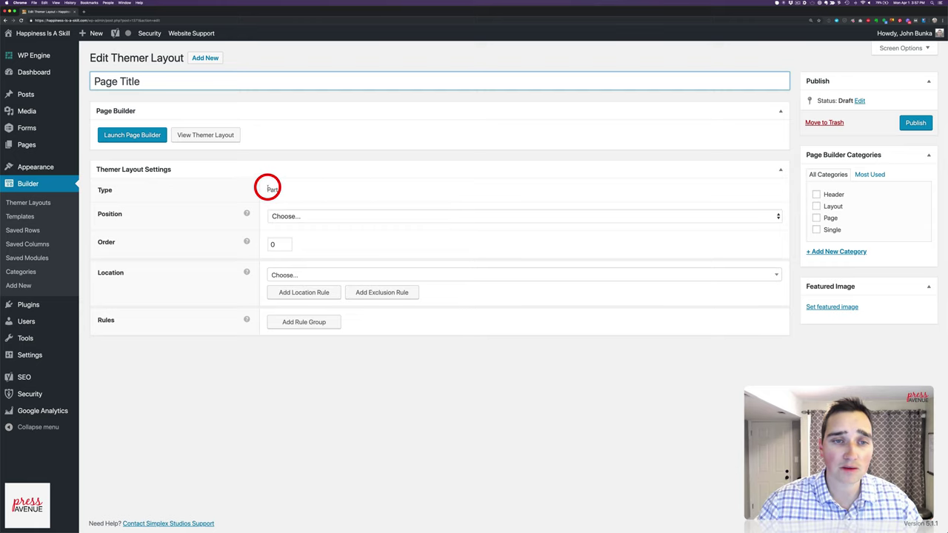
left_click(276, 188)
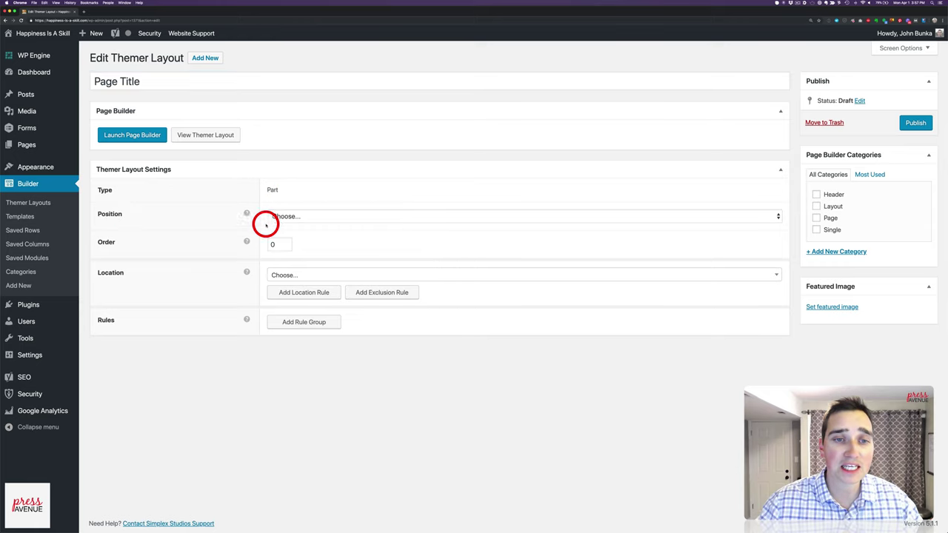
Set the layout's position to After Header and its location to Page, All Pages.
left_click(334, 217)
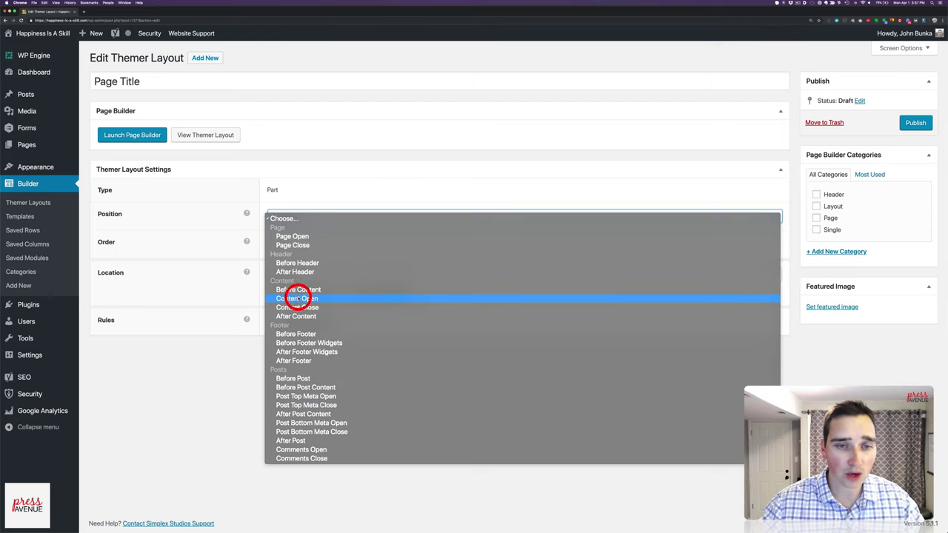
left_click(338, 274)
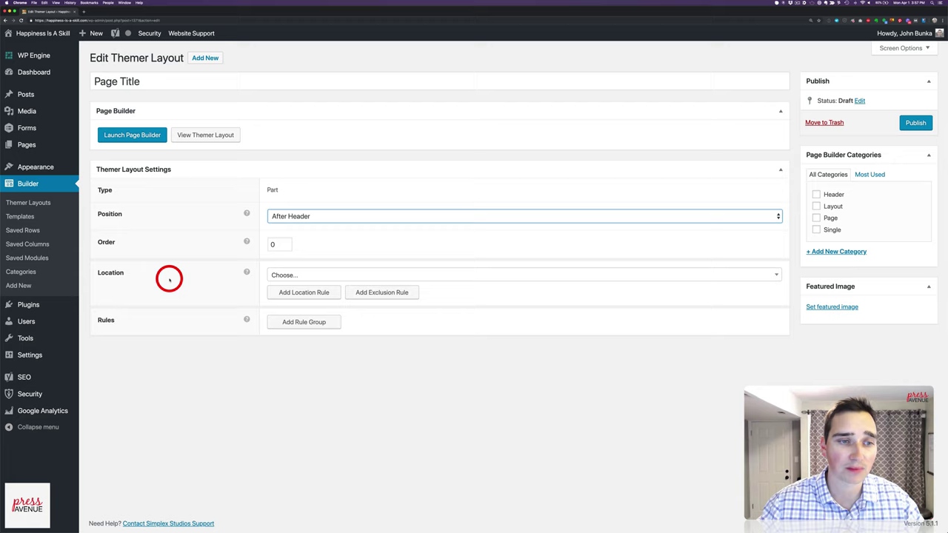
left_click(299, 278)
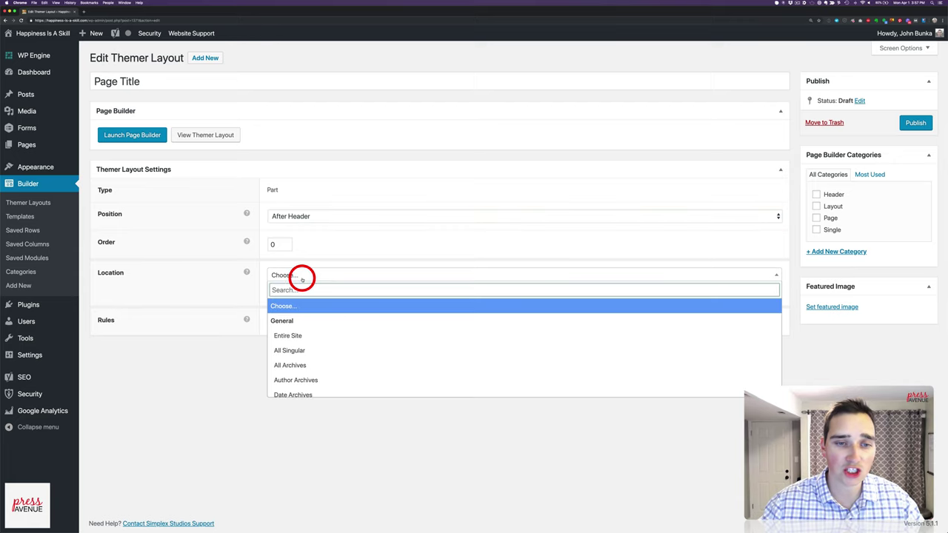
scroll(353, 330, "down", 2)
scroll(353, 330, "down", 6)
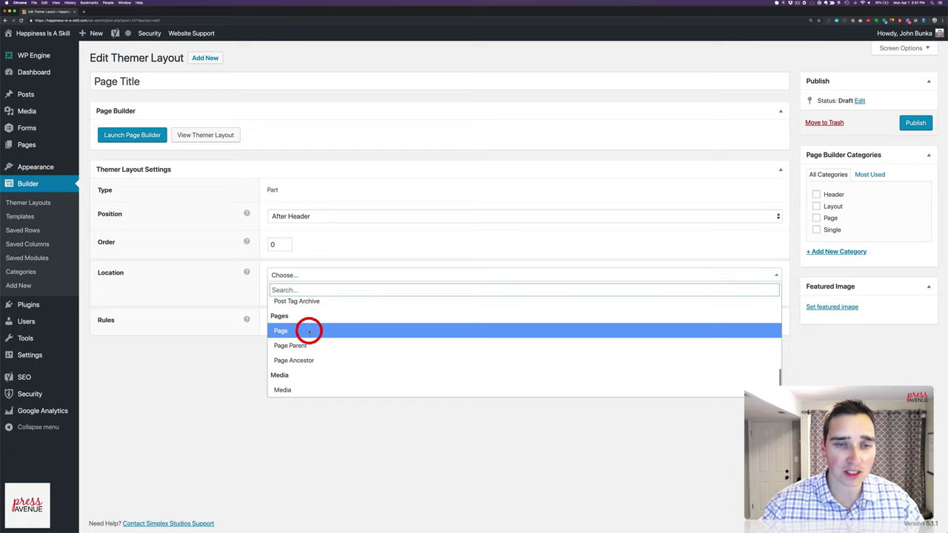
left_click(309, 328)
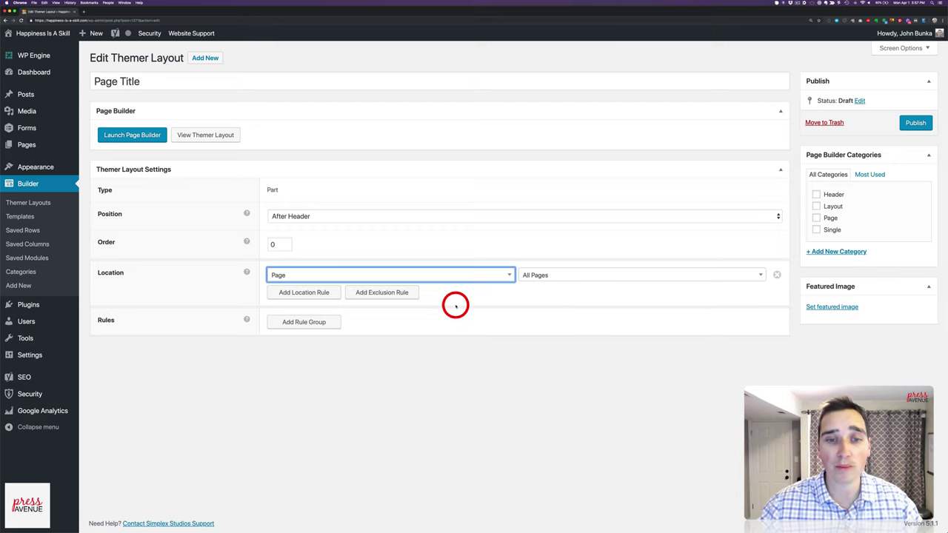
Add an exclusion rule that keeps the layout off the Home page.
left_click(400, 293)
left_click(285, 319)
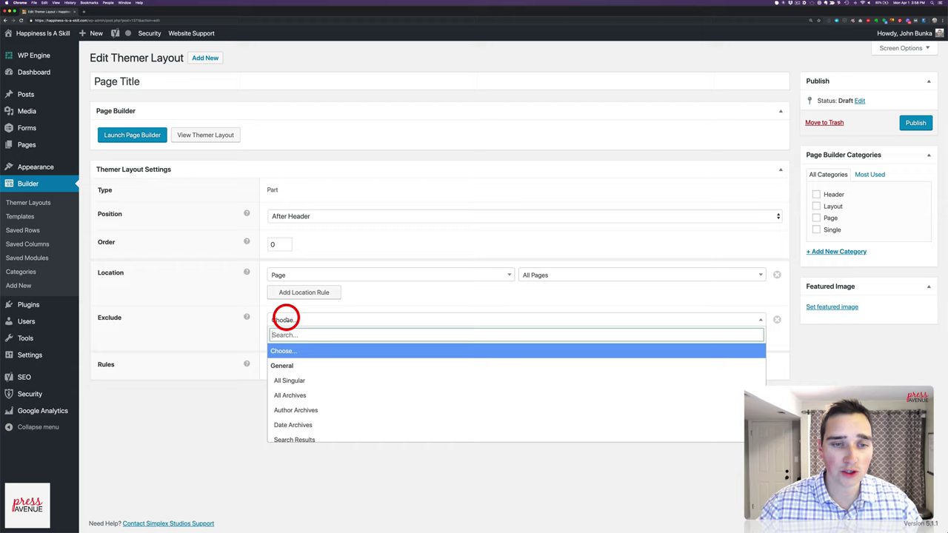
scroll(376, 421, "down", 5)
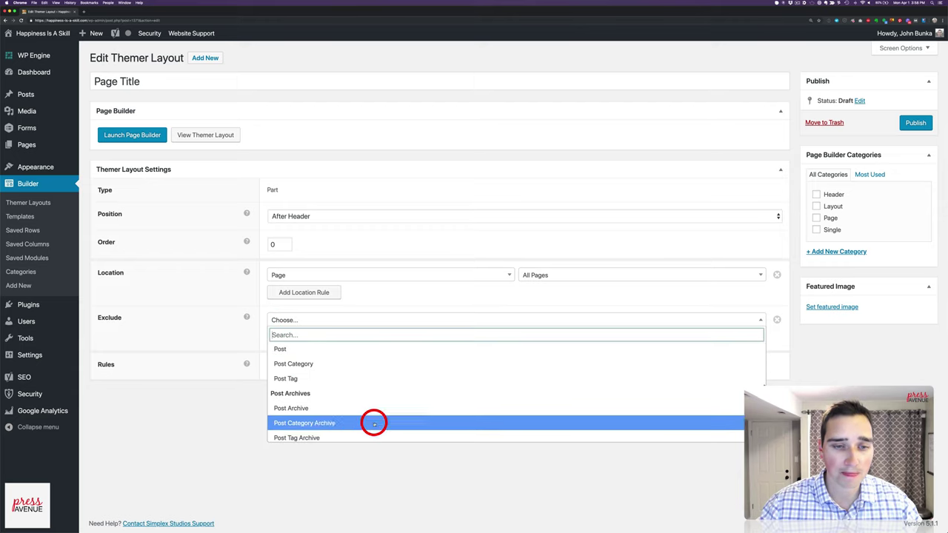
scroll(355, 408, "down", 4)
left_click(328, 401)
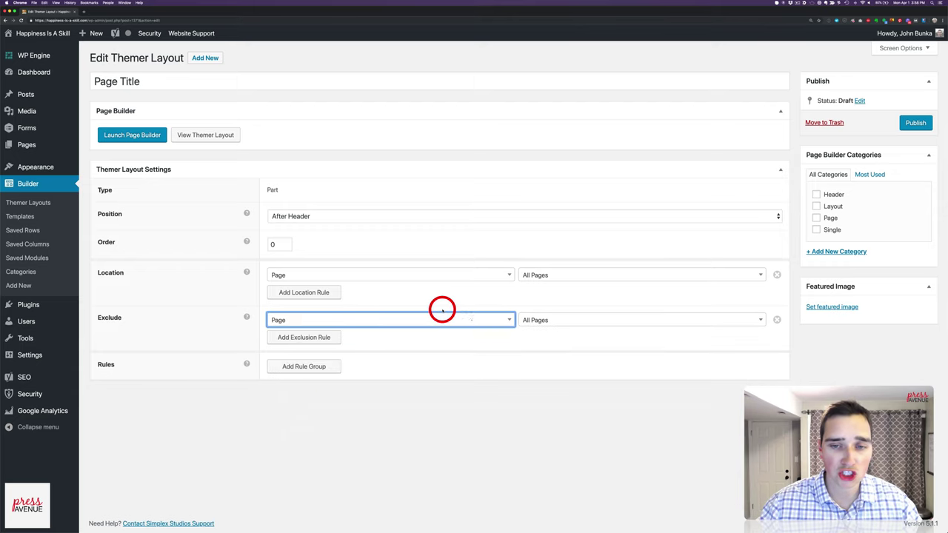
left_click(540, 322)
scroll(561, 360, "down", 4)
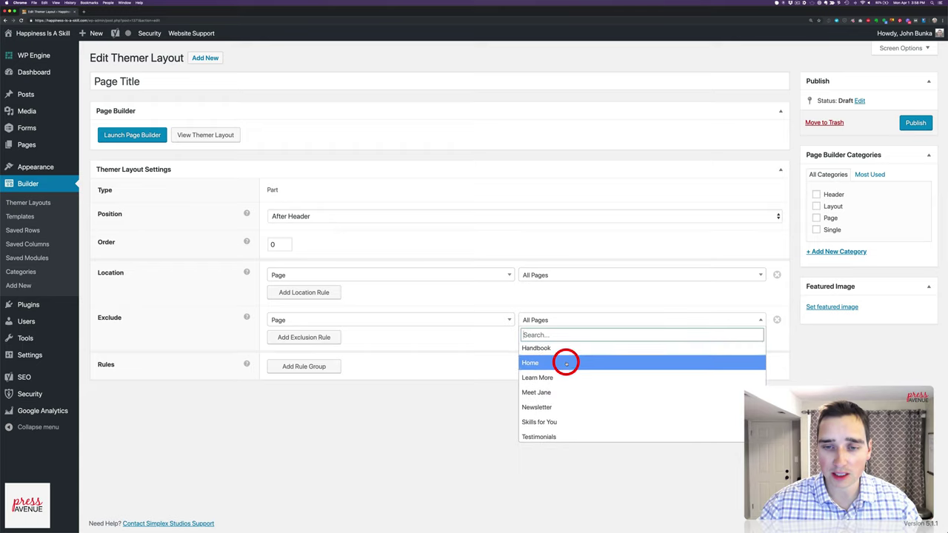
left_click(566, 362)
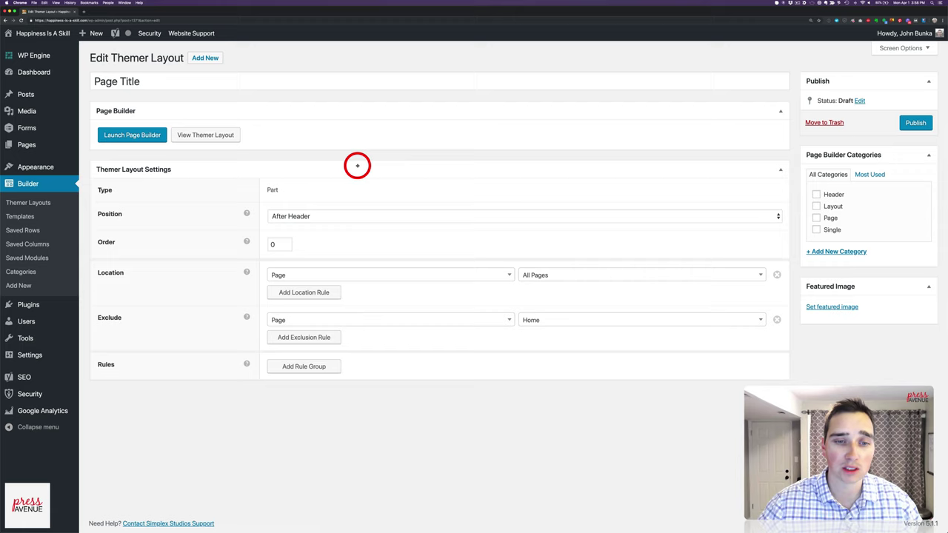
left_click(291, 370)
left_click(309, 369)
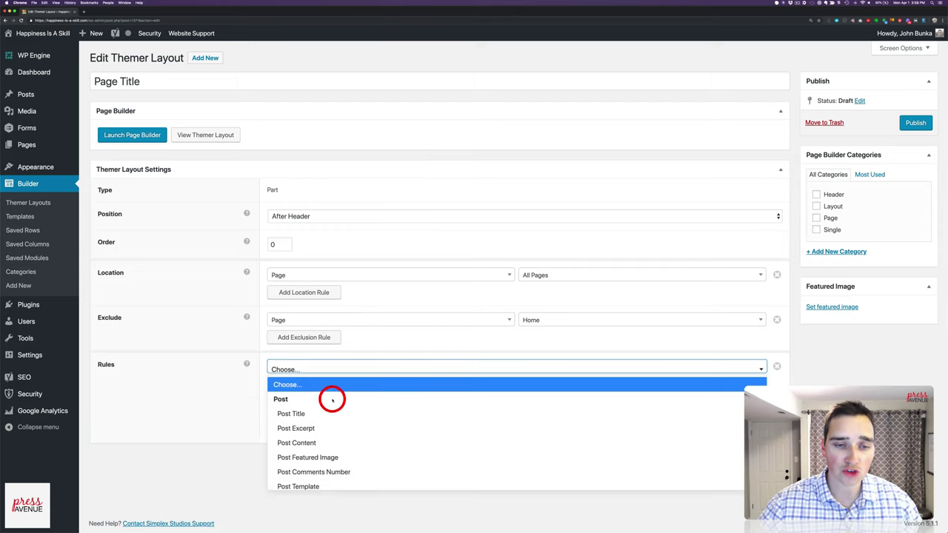
scroll(332, 401, "down", 5)
scroll(333, 400, "up", 5)
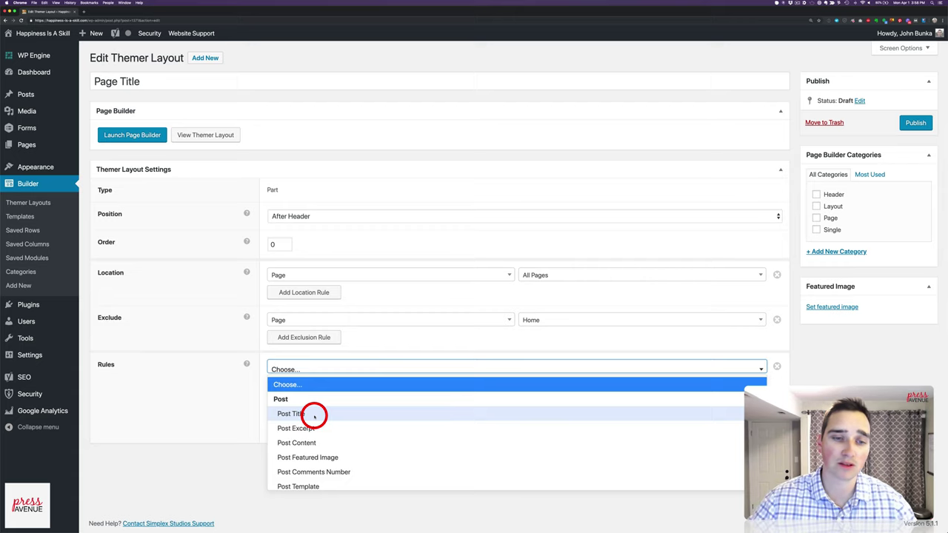
left_click(244, 394)
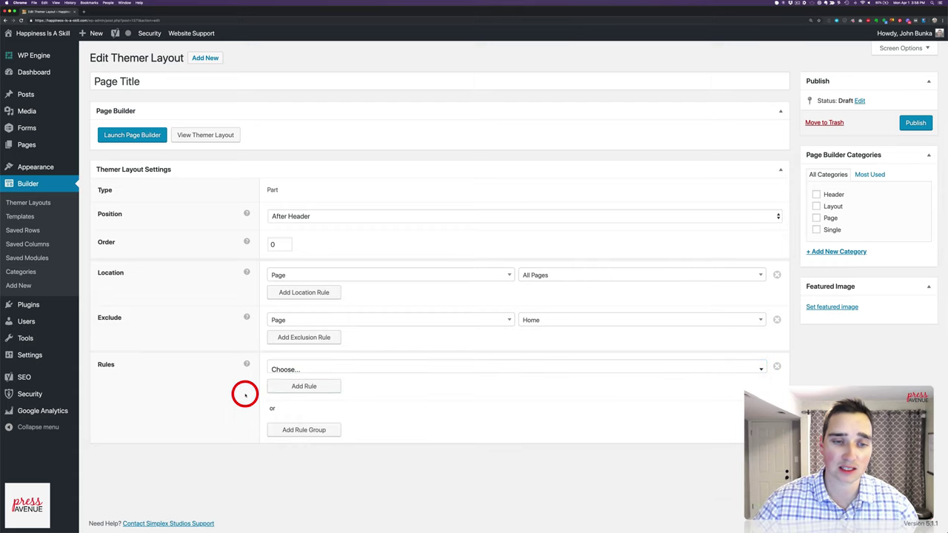
left_click(777, 367)
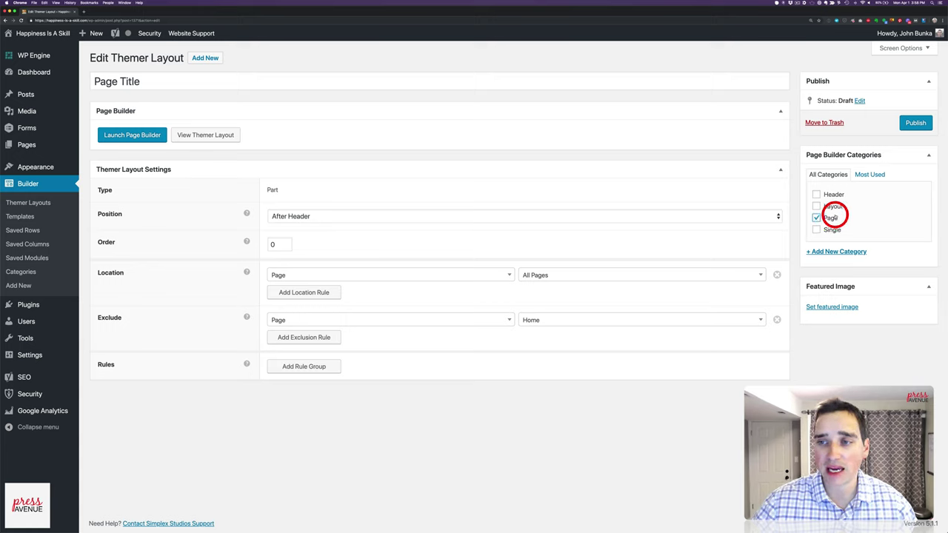
Assign the layout to the Page and Layout categories and open it in Page Builder.
left_click(830, 206)
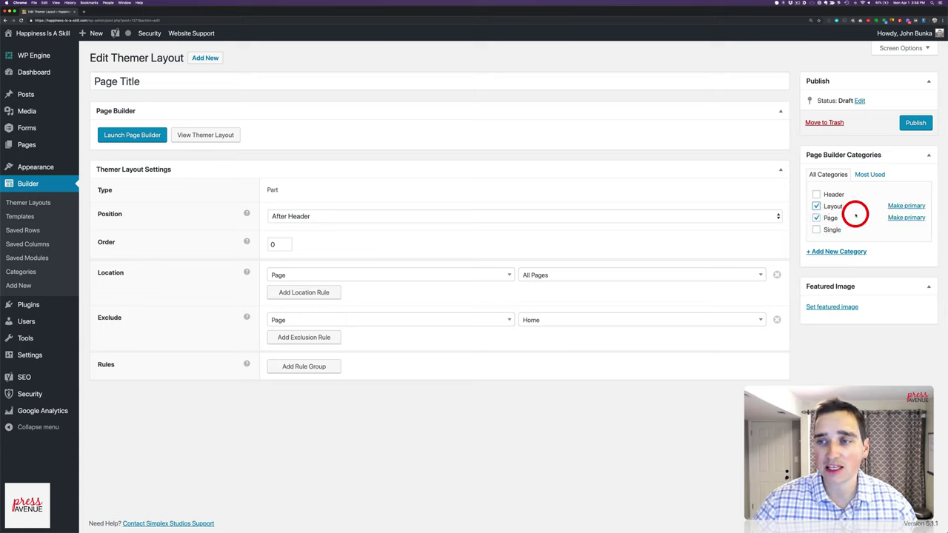
left_click(153, 136)
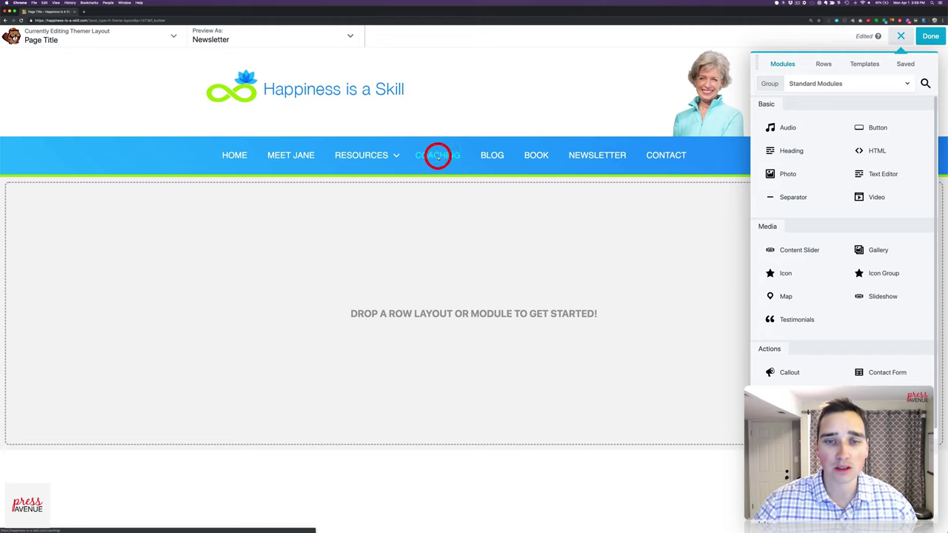
scroll(308, 258, "down", 1)
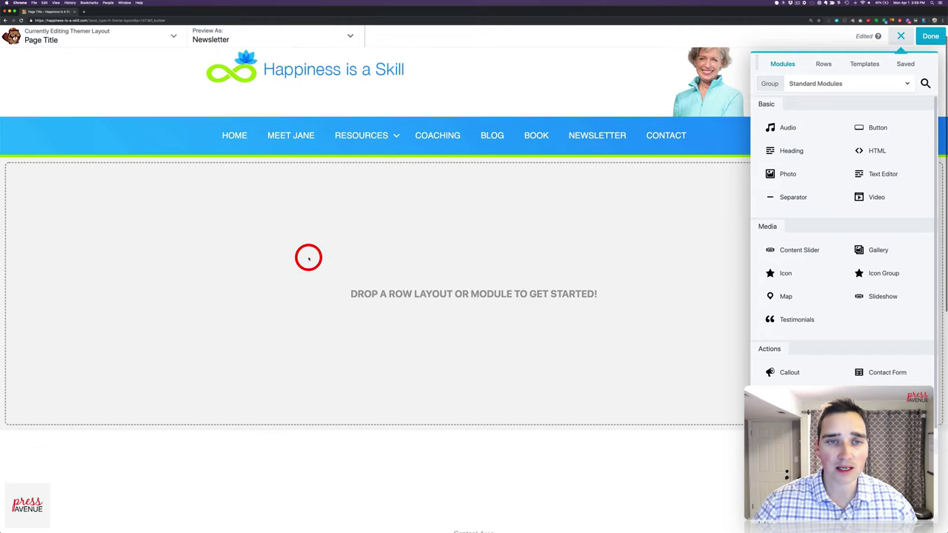
scroll(309, 258, "down", 2)
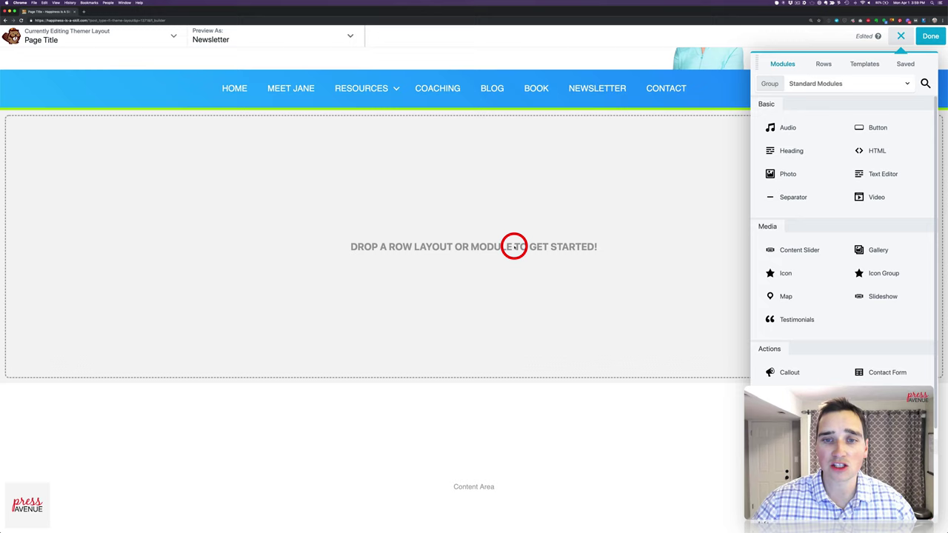
scroll(432, 233, "down", 10)
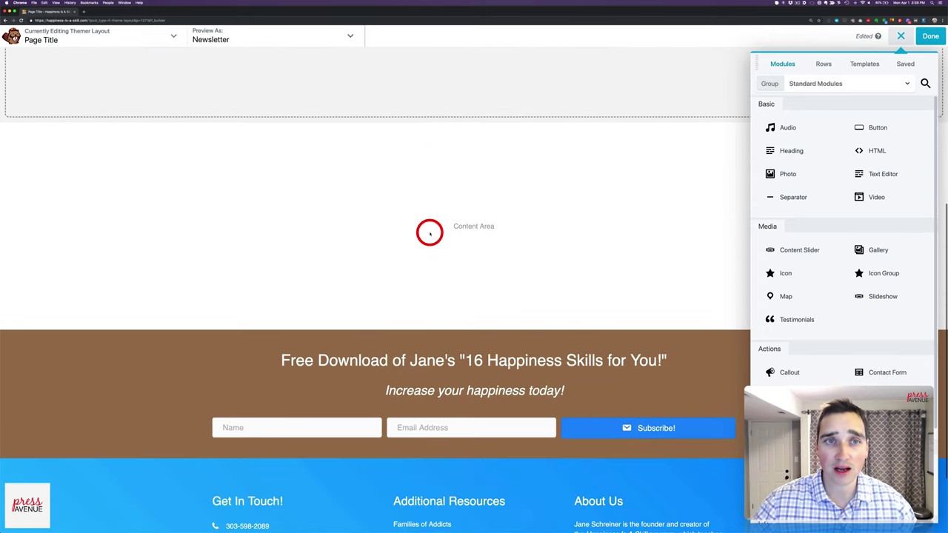
scroll(420, 222, "up", 2)
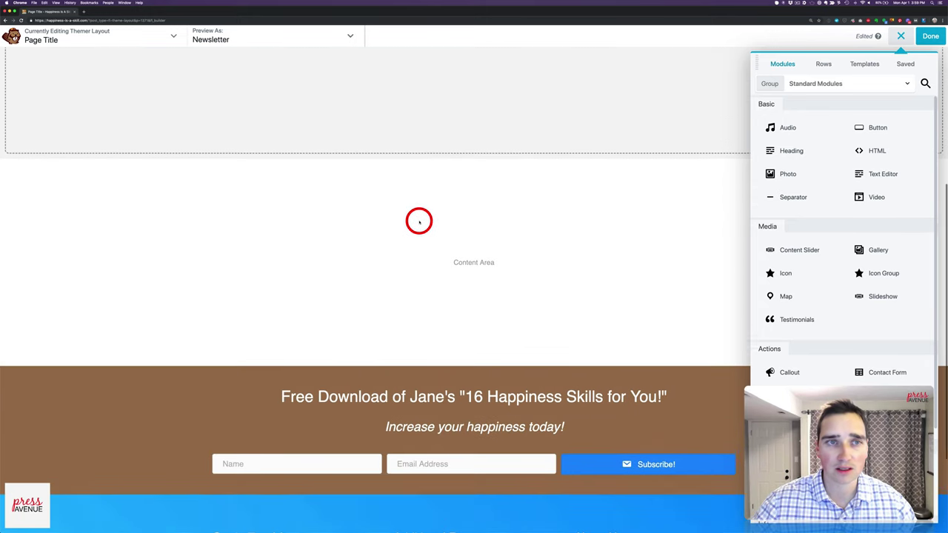
scroll(419, 221, "up", 10)
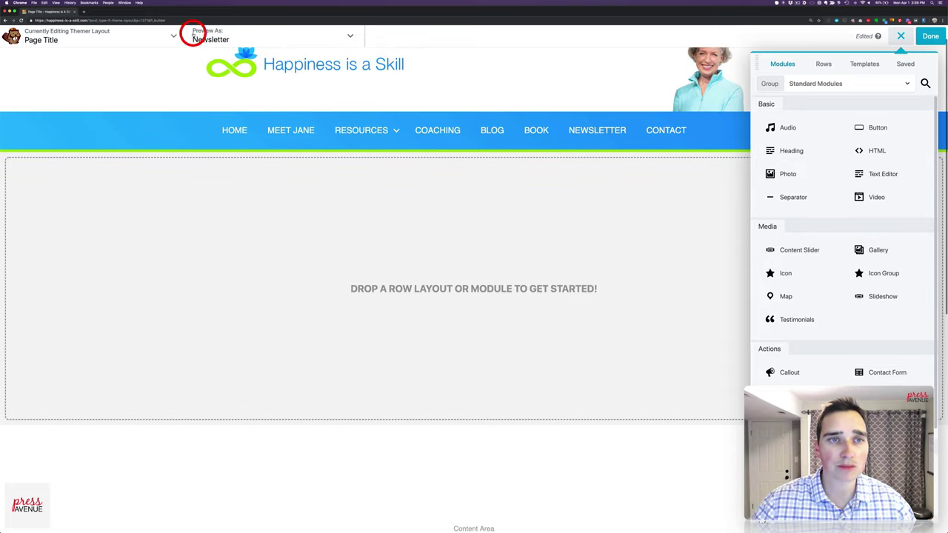
Preview the layout as the site owner's About page.
left_click(350, 35)
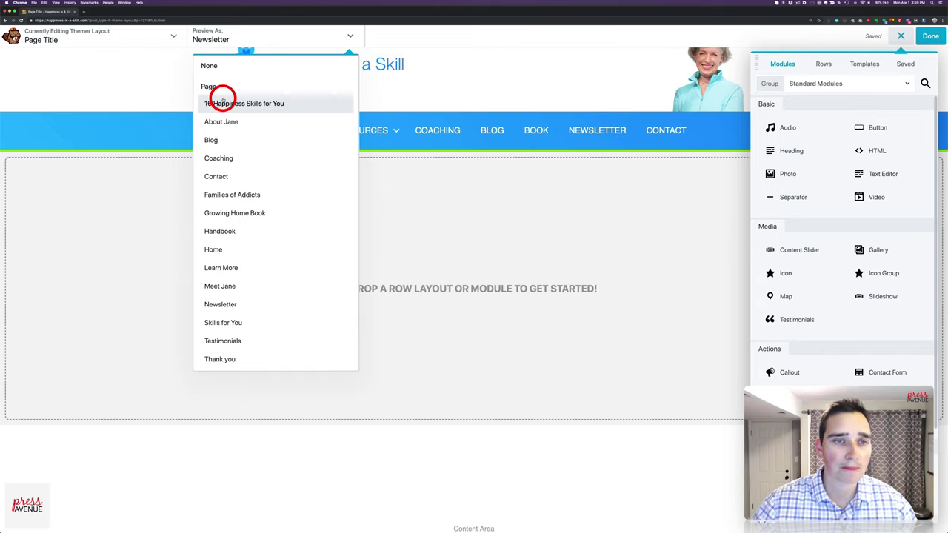
left_click(225, 121)
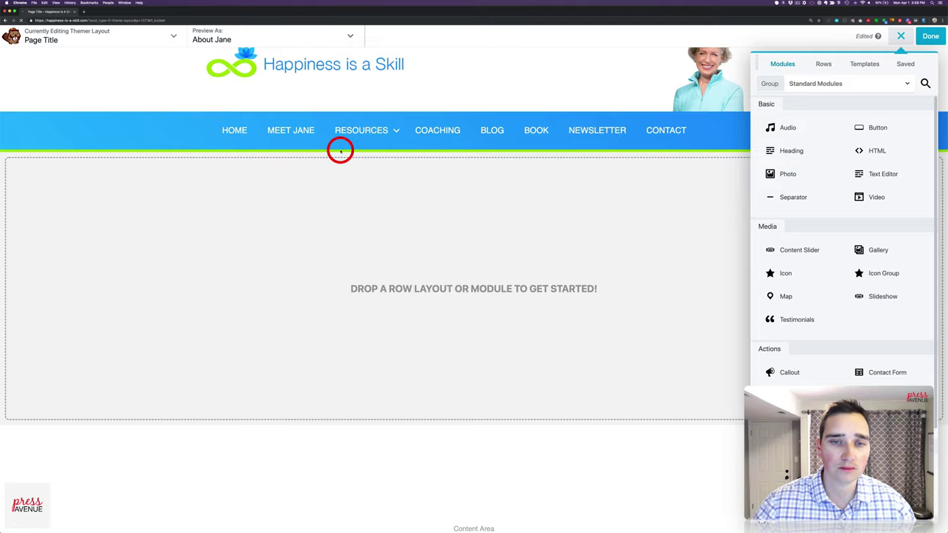
scroll(389, 173, "down", 3)
scroll(389, 173, "down", 3)
scroll(390, 173, "up", 5)
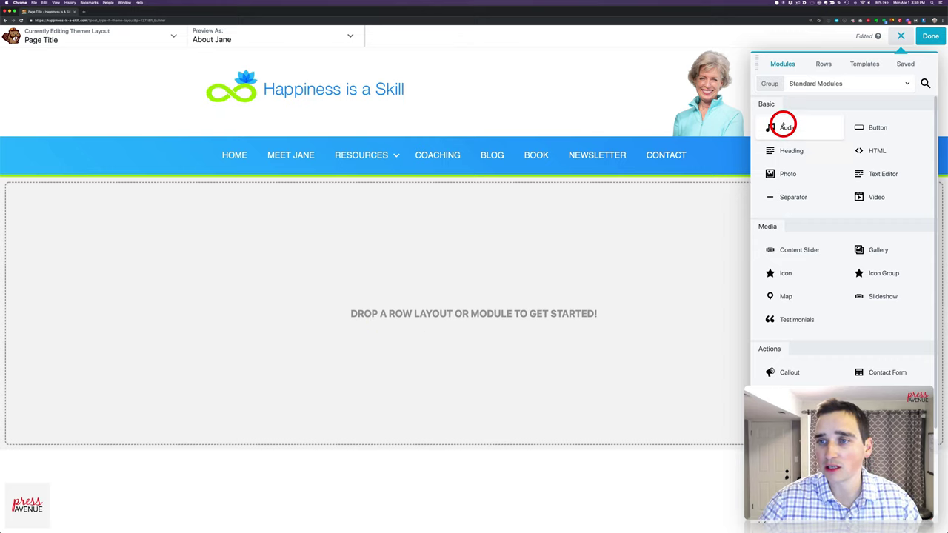
Add a 1 Column row to the empty layout, set its width to Full Width, and save the row settings.
left_click(822, 64)
left_click_drag(805, 117, 518, 230)
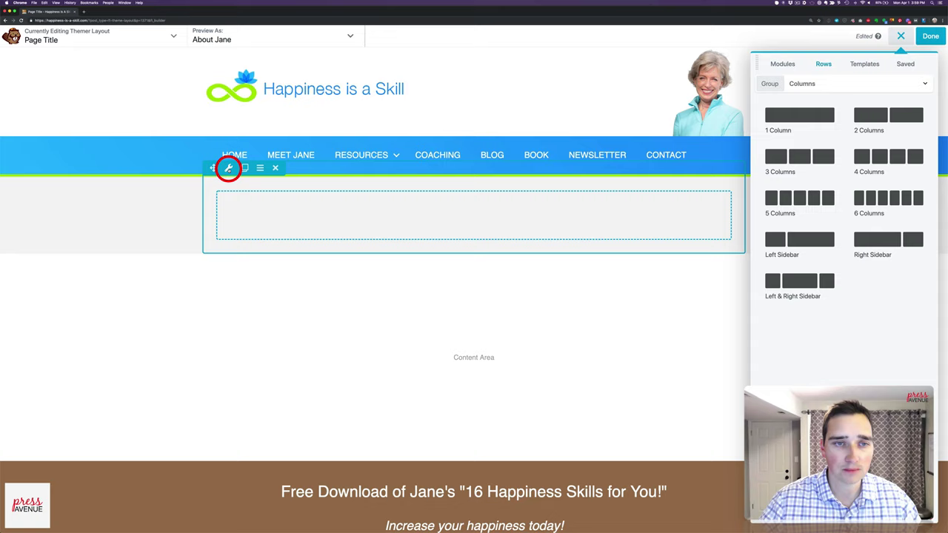
left_click(230, 169)
left_click(560, 205)
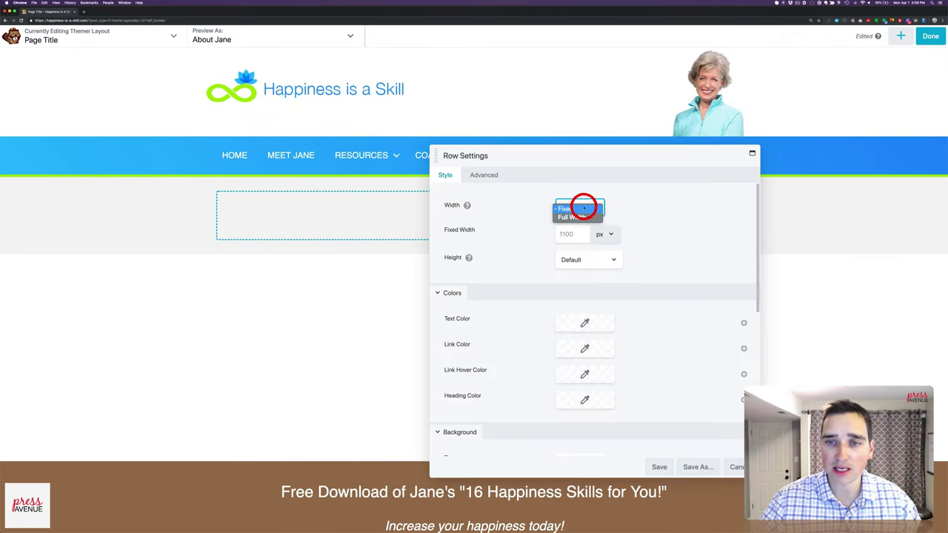
left_click(584, 217)
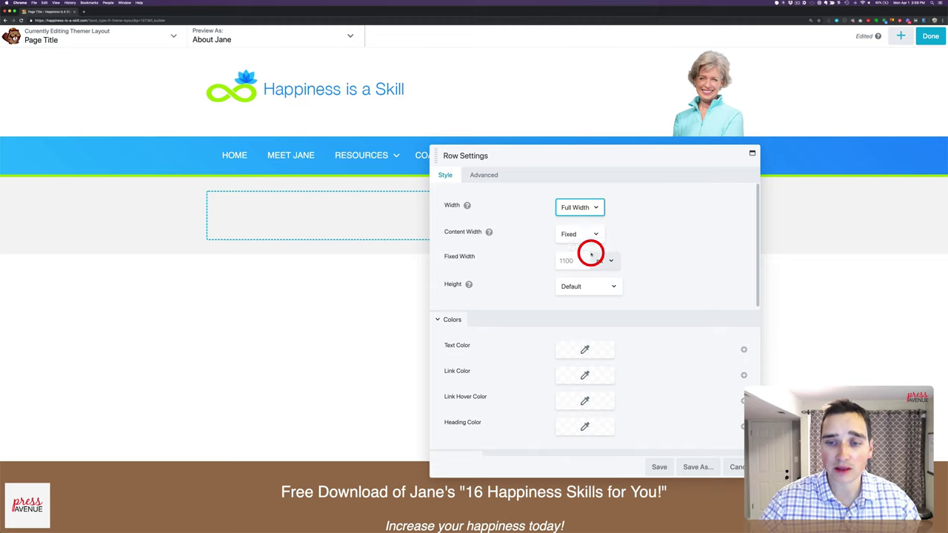
left_click(659, 465)
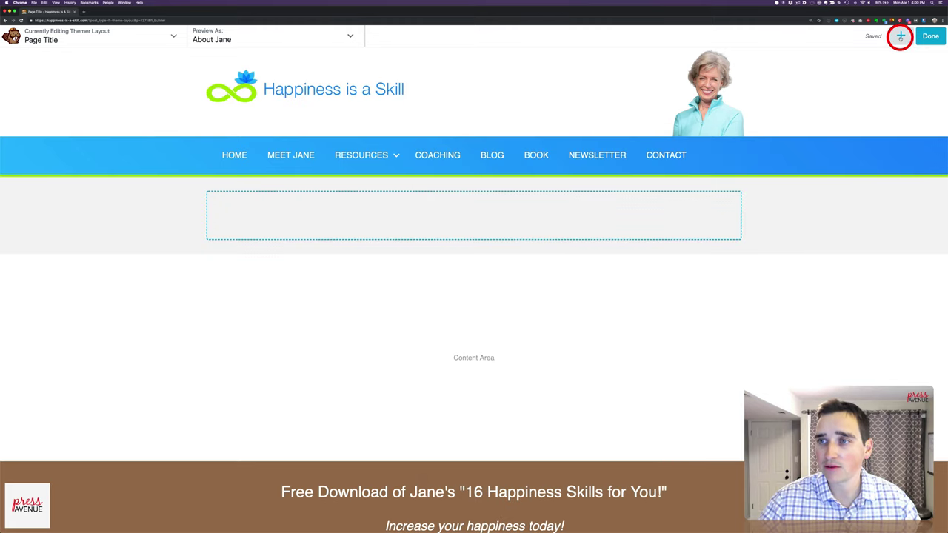
Place a Heading module inside the new full-width row.
left_click(900, 35)
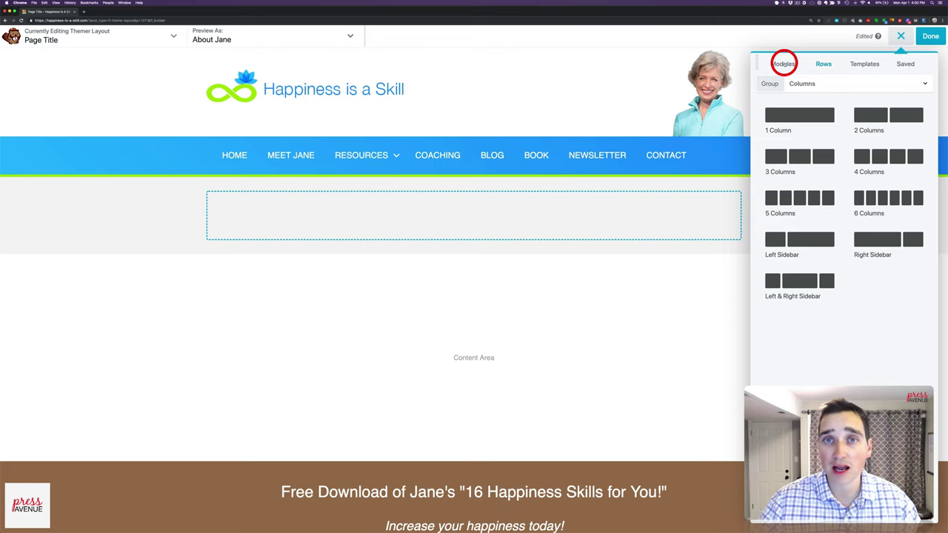
left_click(784, 63)
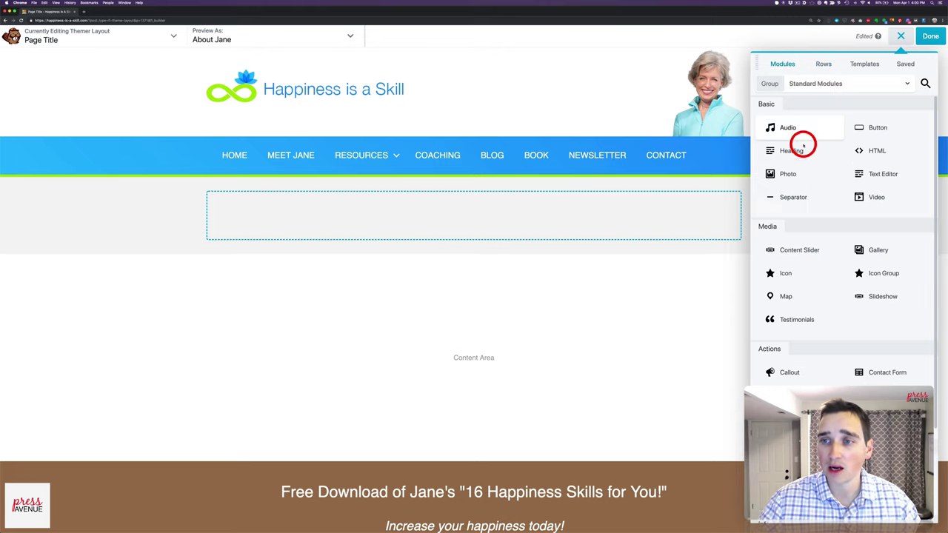
left_click_drag(791, 150, 594, 238)
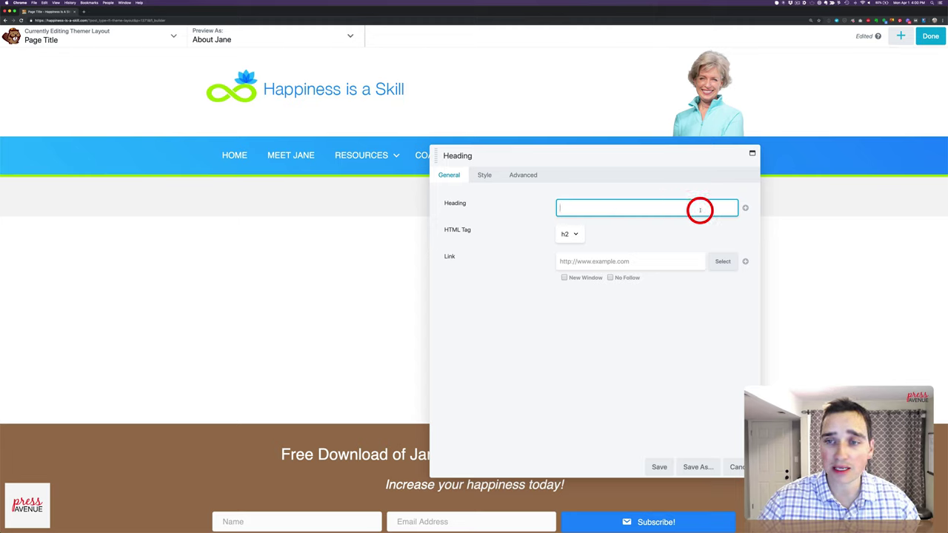
Examine the archive, post, site and user field connections available for the heading text.
left_click(746, 208)
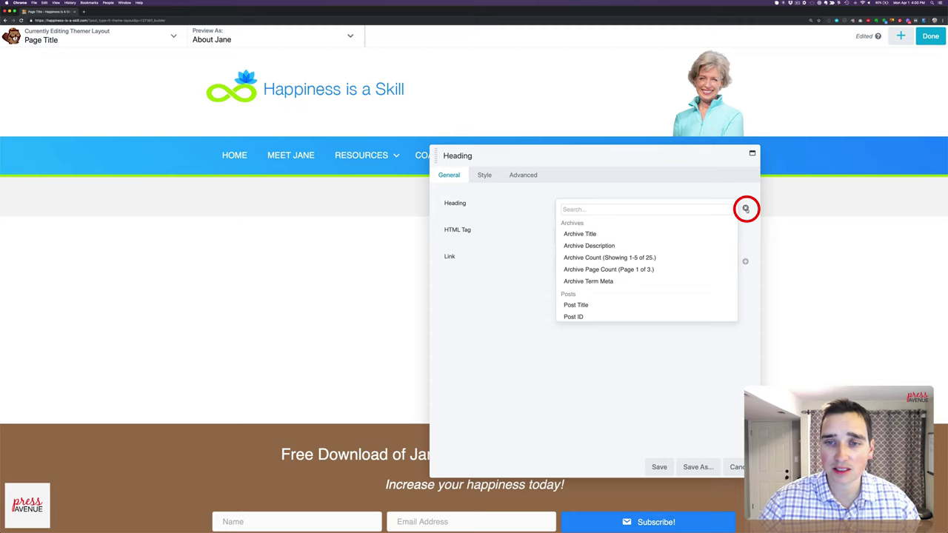
mouse_move(597, 231)
scroll(614, 244, "down", 3)
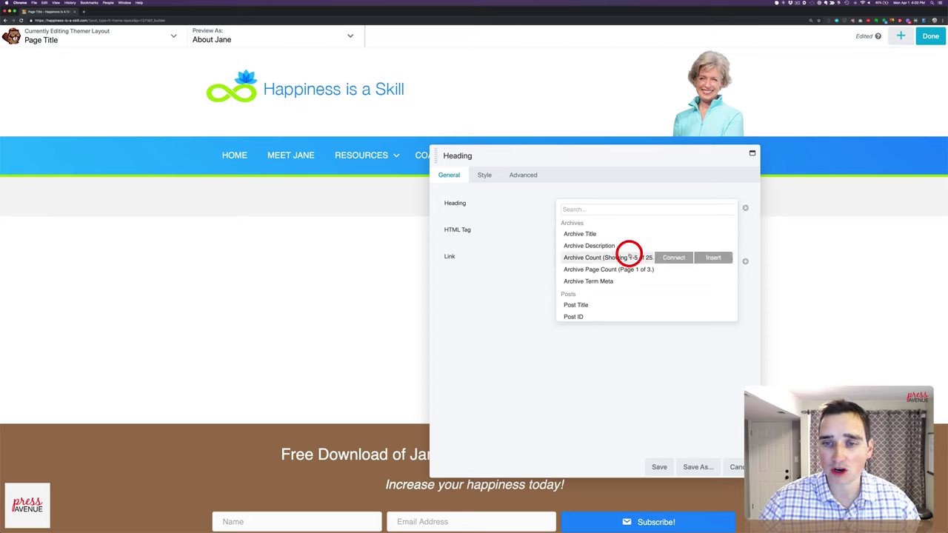
scroll(624, 255, "down", 10)
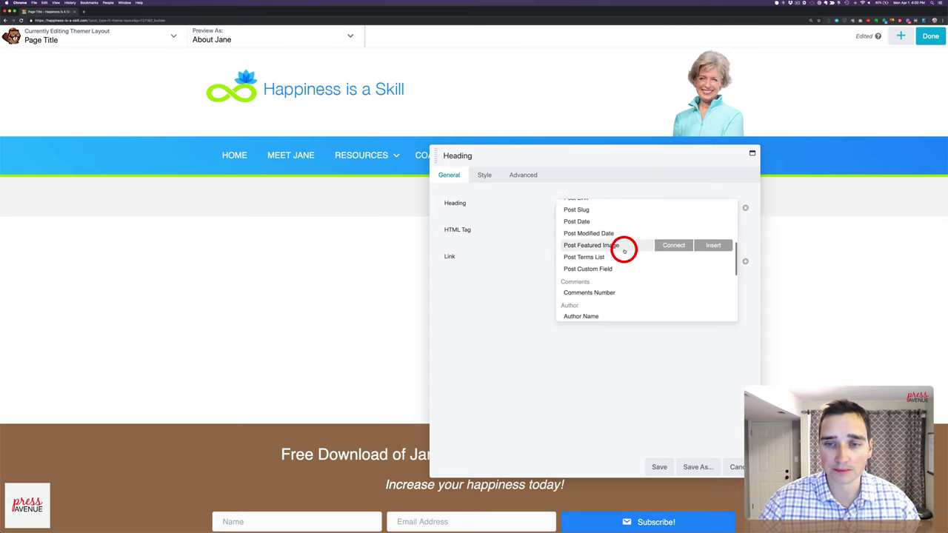
scroll(624, 251, "down", 2)
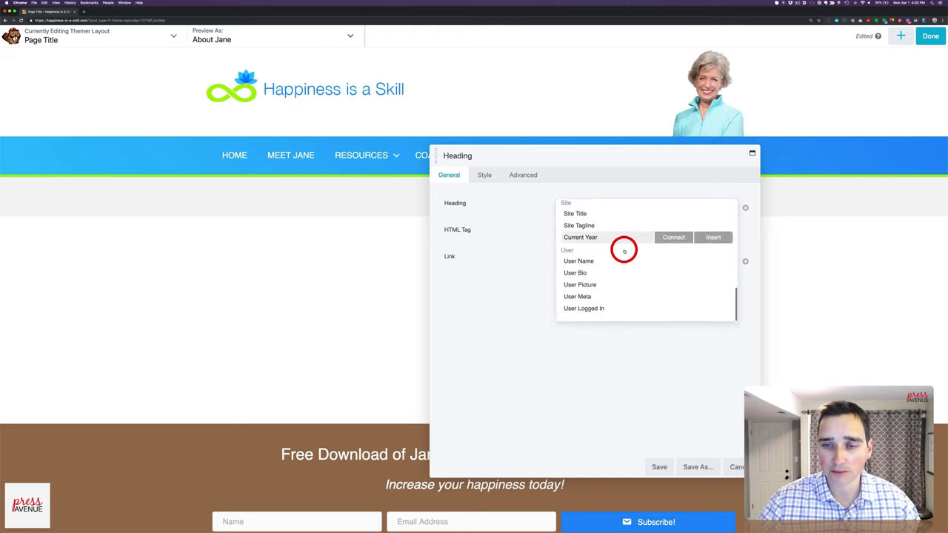
scroll(624, 251, "up", 10)
scroll(624, 252, "up", 2)
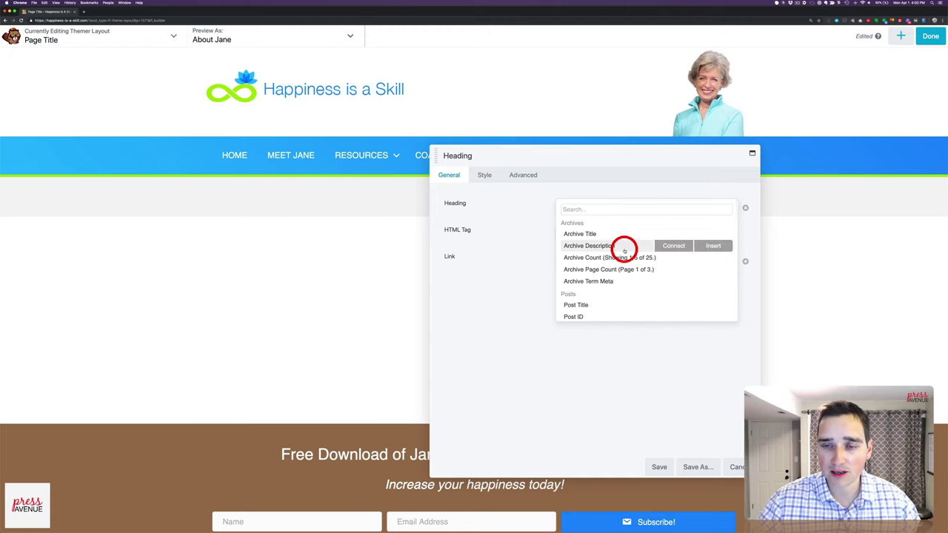
scroll(624, 251, "down", 2)
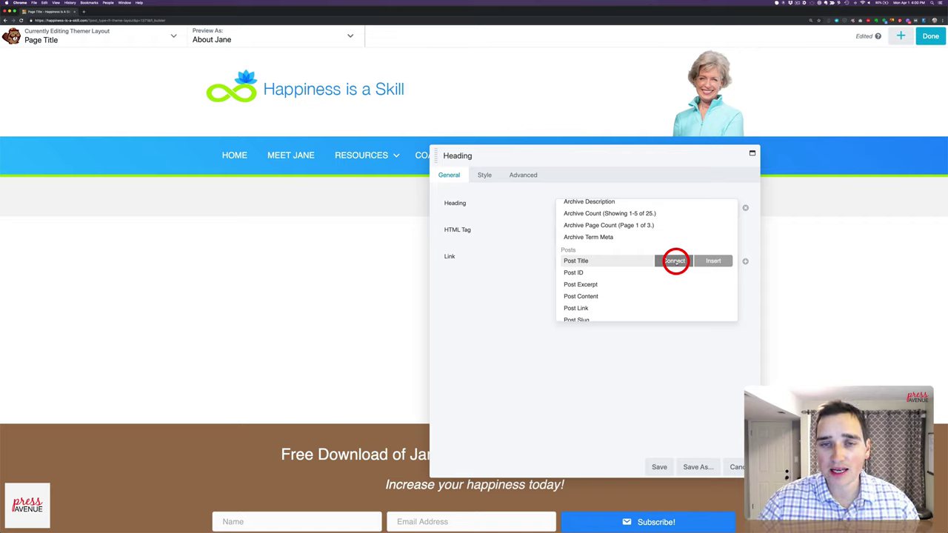
left_click(547, 231)
left_click(567, 208)
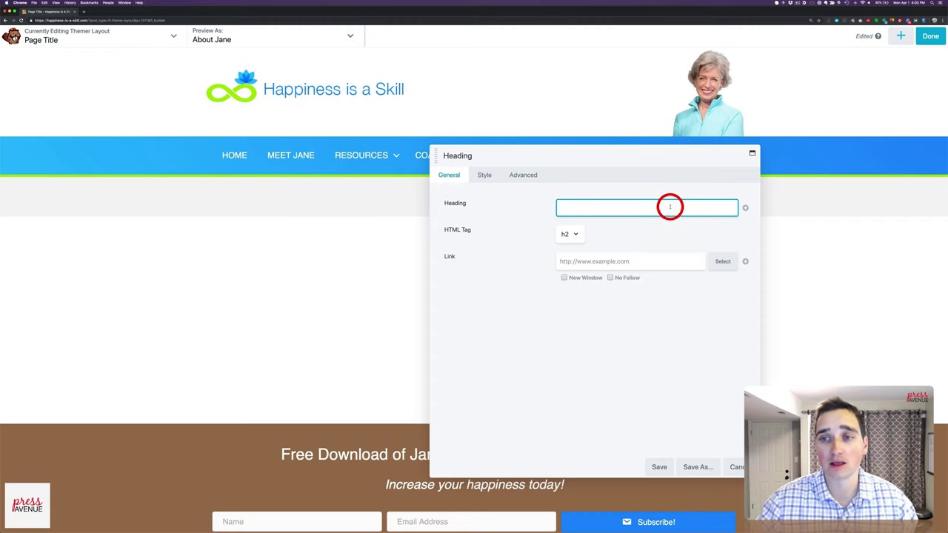
Connect the heading text to the Post Title field and set its HTML tag to h1.
left_click(744, 208)
mouse_move(654, 286)
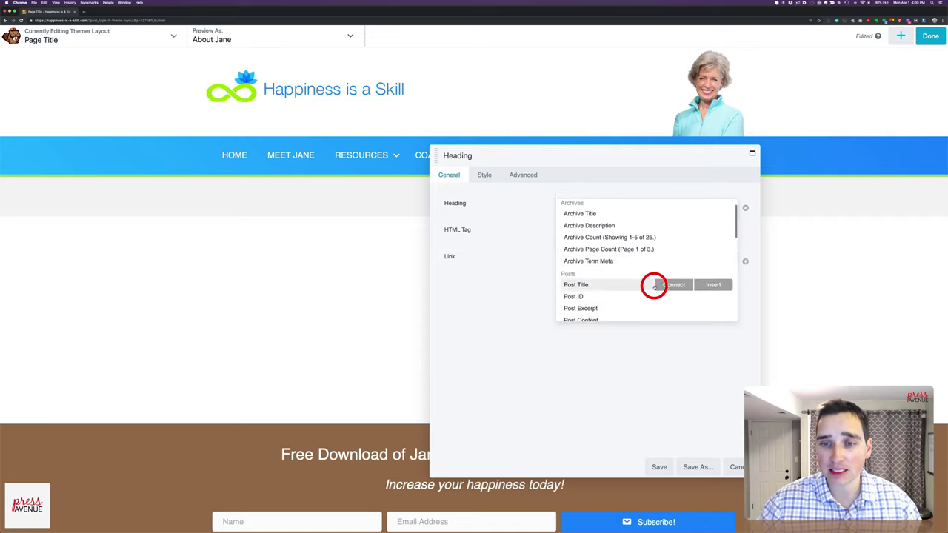
scroll(653, 287, "down", 1)
left_click(669, 273)
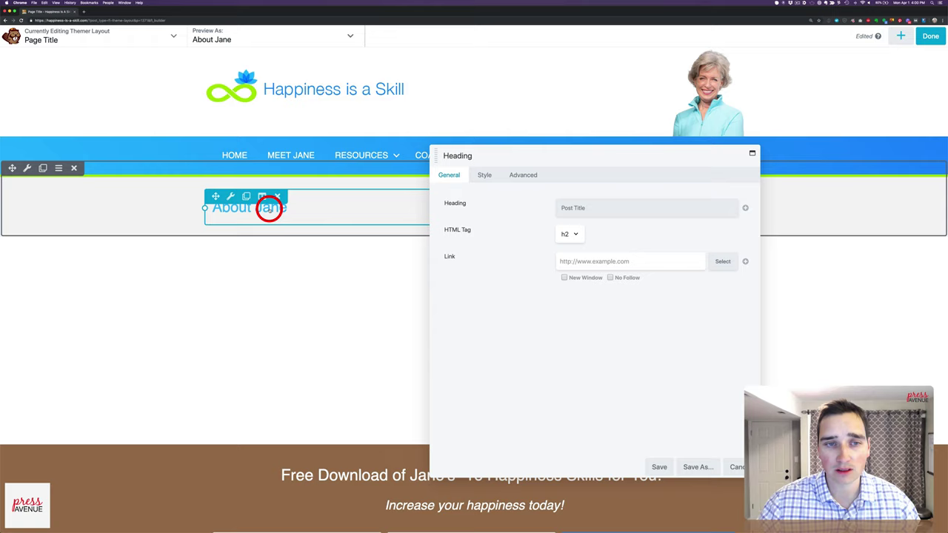
left_click(576, 234)
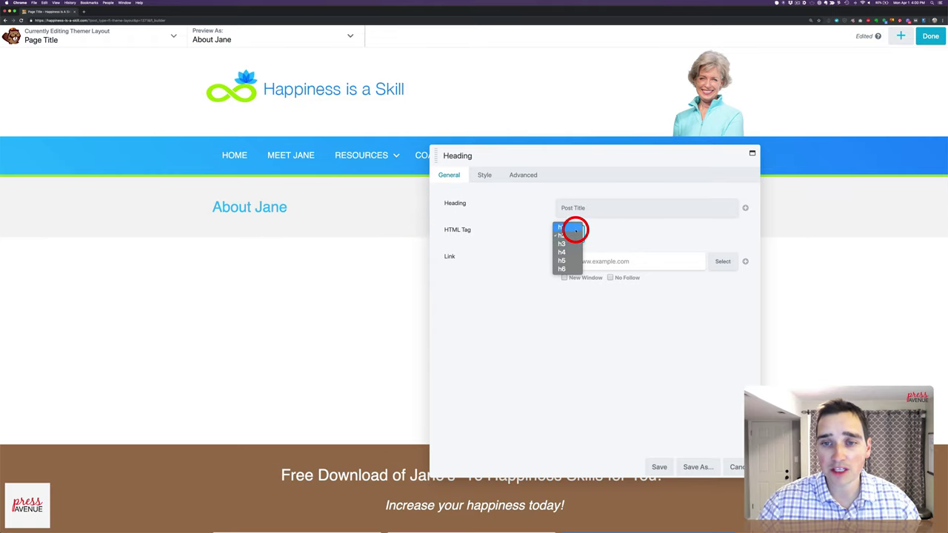
left_click(575, 234)
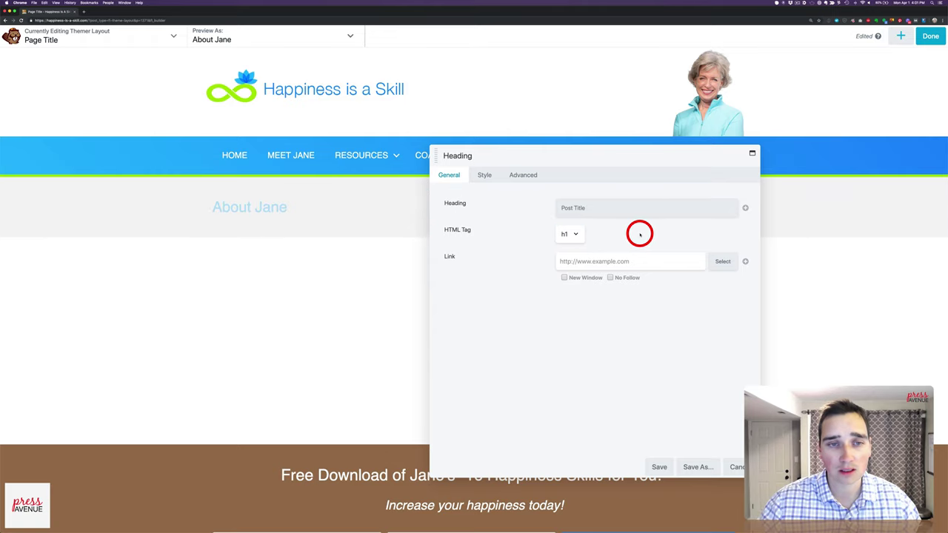
Set the heading's text color to the light blue saved color preset.
left_click(485, 179)
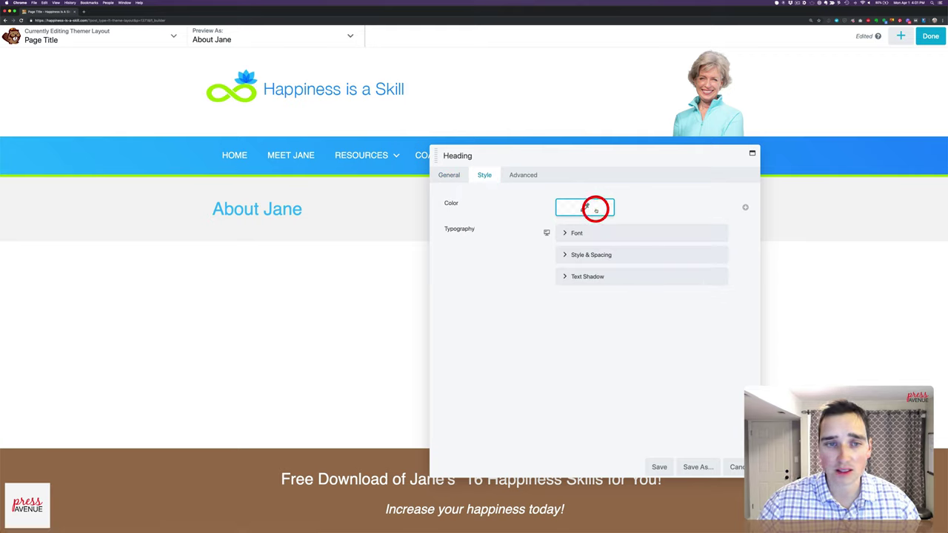
left_click(595, 210)
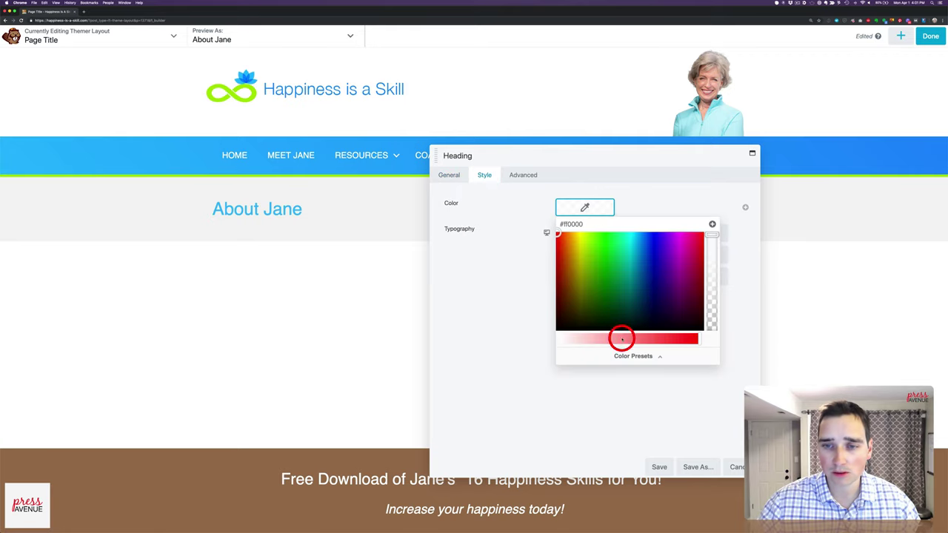
left_click(626, 354)
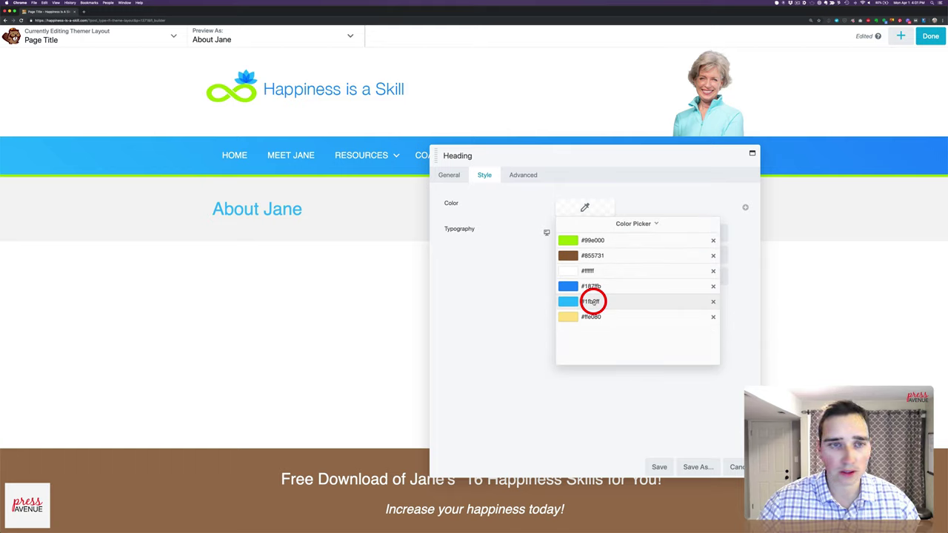
left_click(593, 301)
left_click(633, 202)
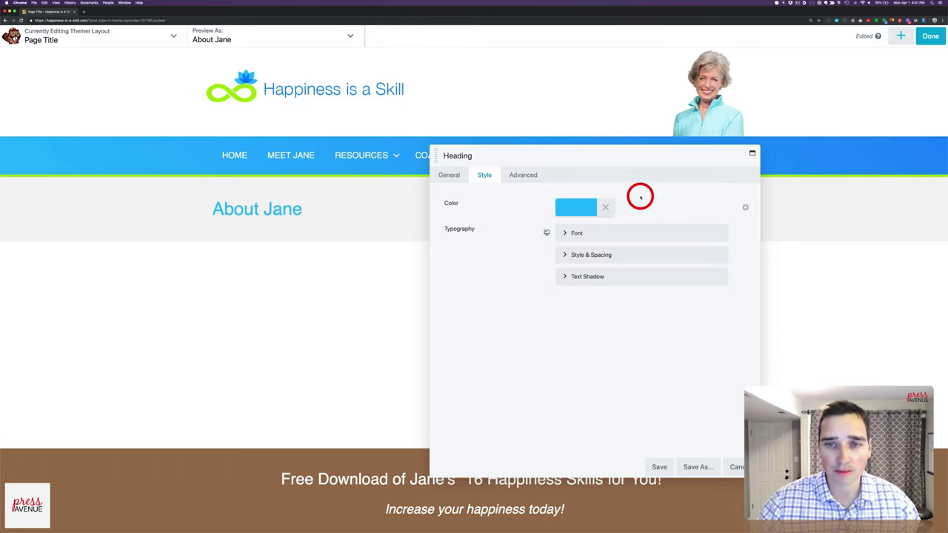
Align the heading text to the left in its font typography settings and save the module.
left_click(604, 233)
left_click(576, 299)
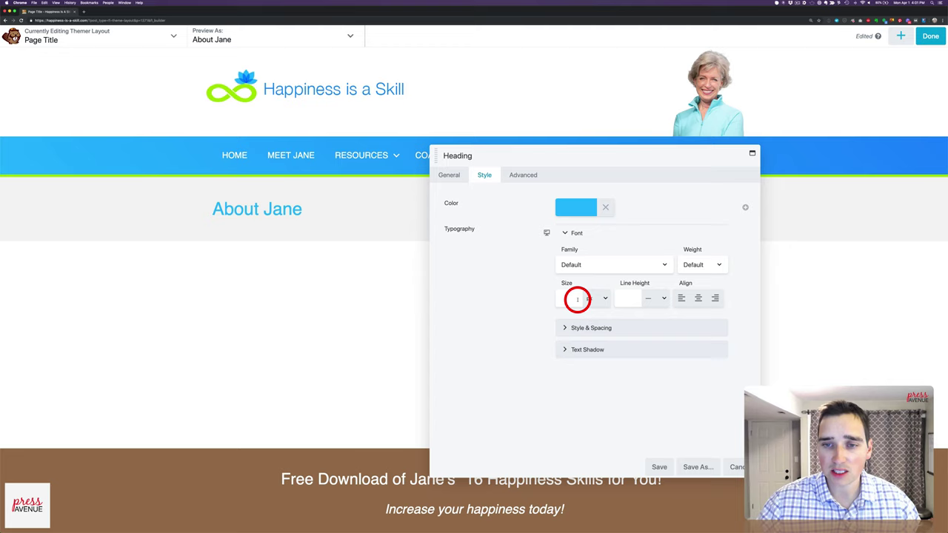
left_click(698, 299)
left_click(681, 297)
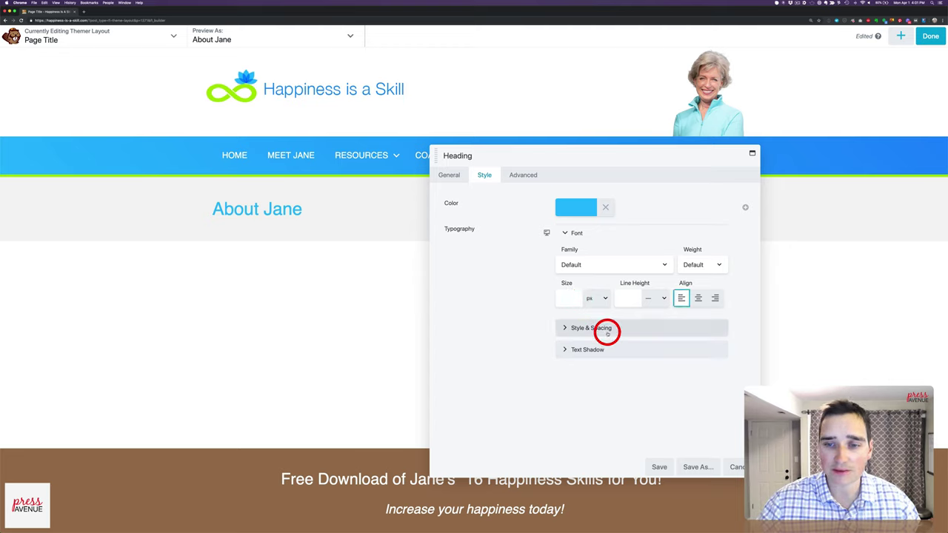
left_click(661, 466)
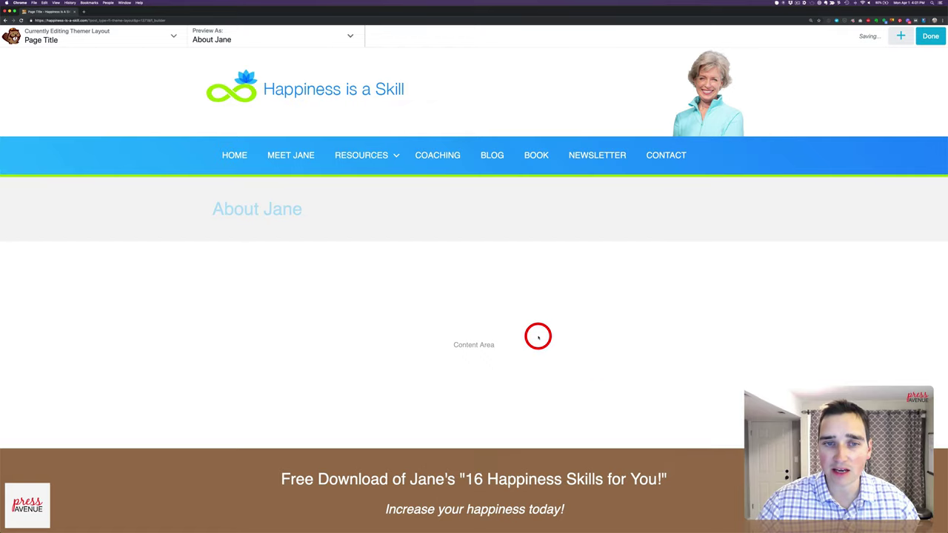
Preview the layout as the Coaching page.
left_click(350, 35)
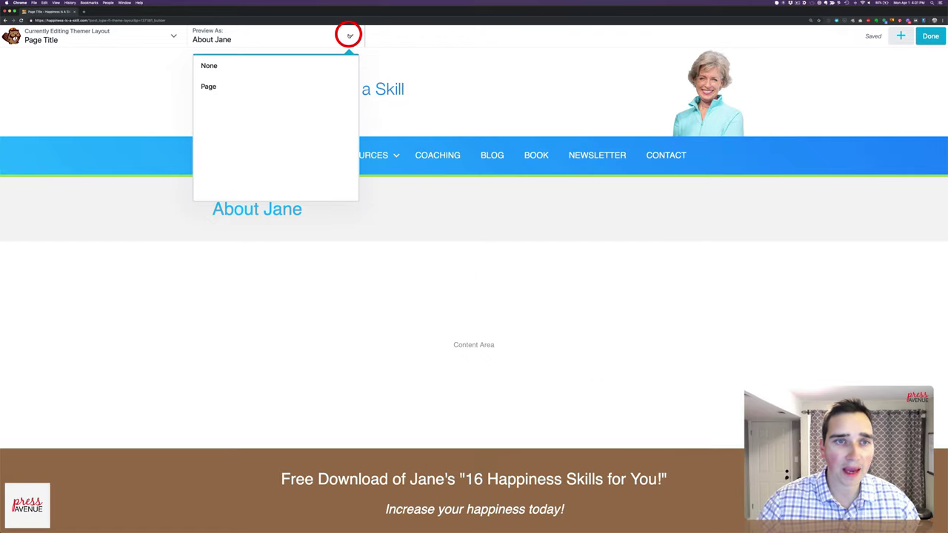
left_click(223, 86)
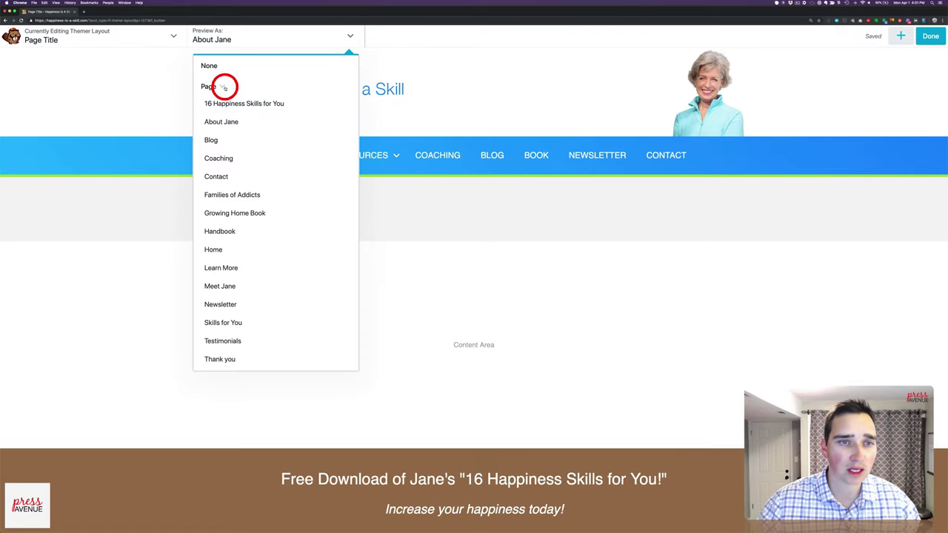
left_click(274, 157)
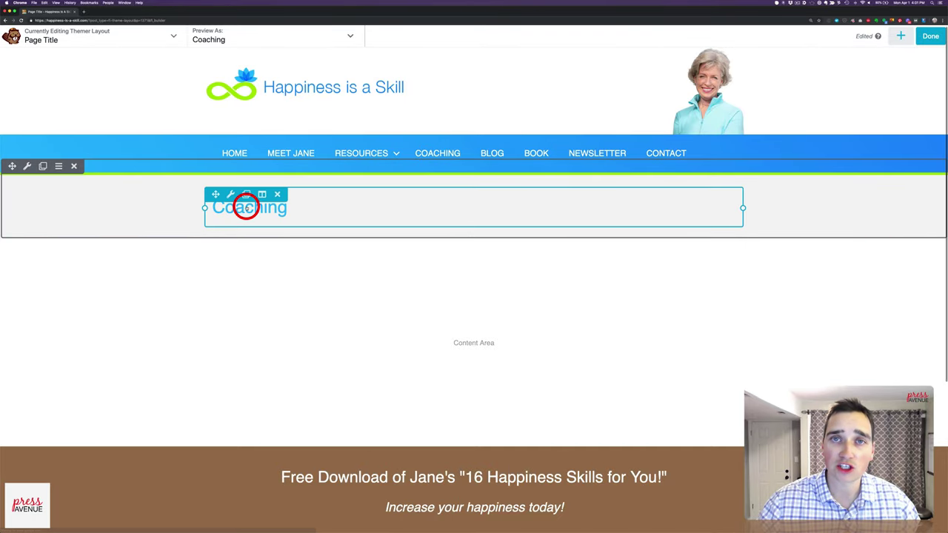
Replace the heading's Post Title connection with the inserted [wpbb post:title] shortcode followed by " - 2019", and save the module.
left_click(312, 215)
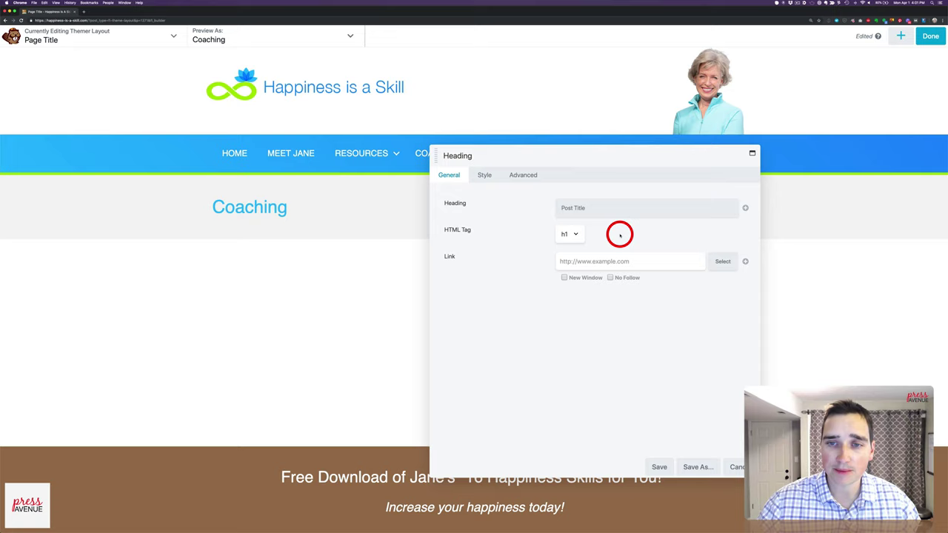
left_click(732, 209)
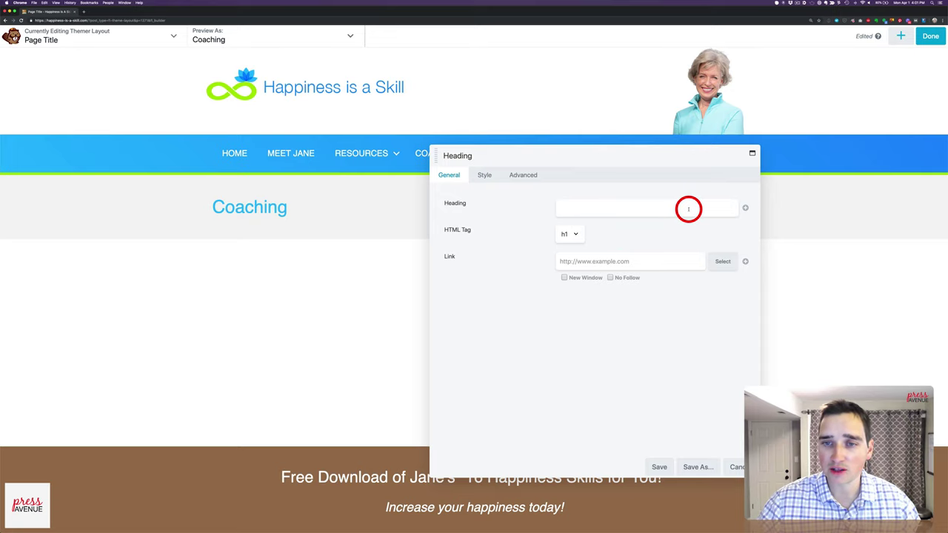
left_click(743, 208)
scroll(651, 277, "down", 5)
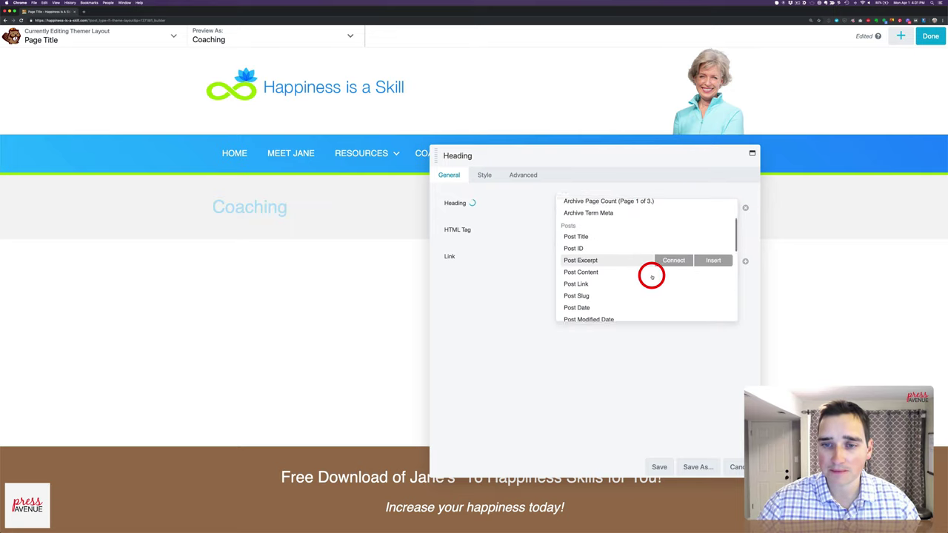
scroll(651, 277, "up", 3)
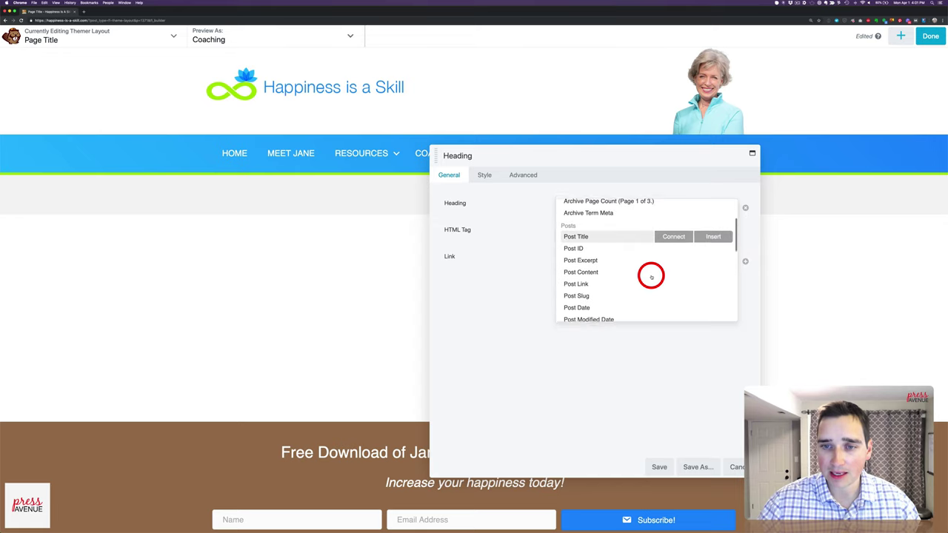
left_click(712, 235)
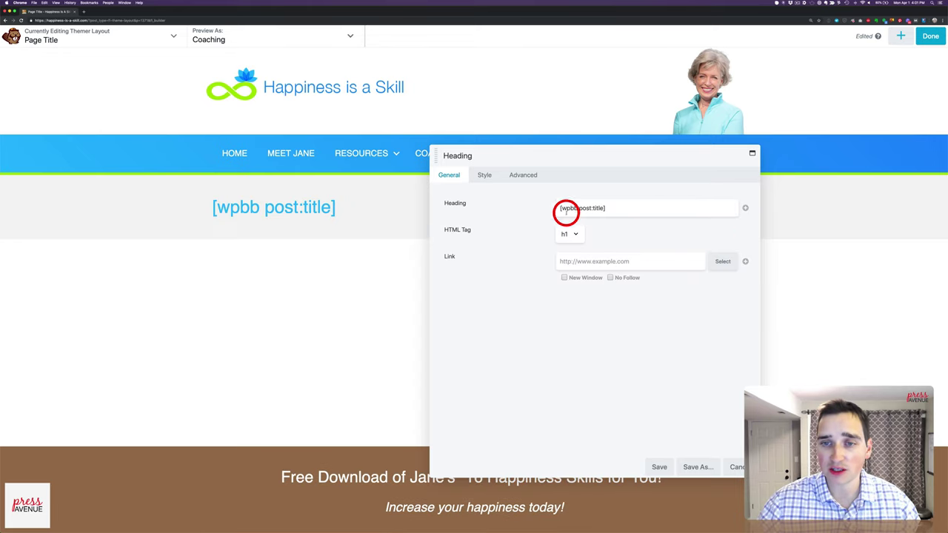
left_click(620, 208)
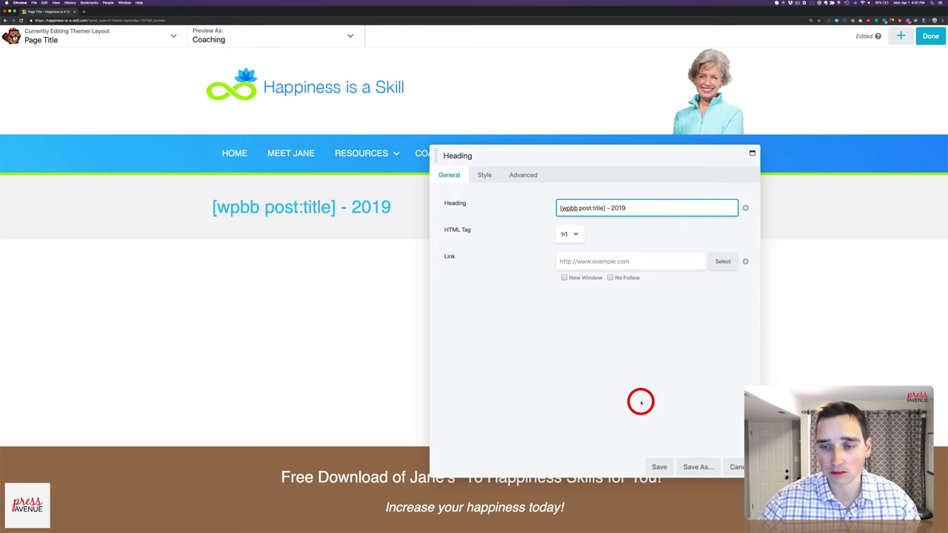
left_click(658, 467)
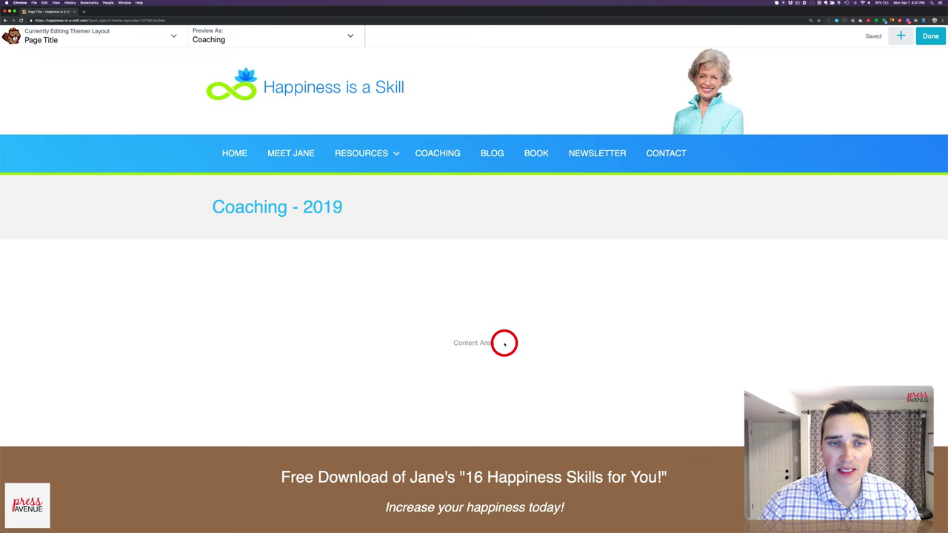
Switch the layout preview from Coaching to the site owner's About page.
left_click(350, 34)
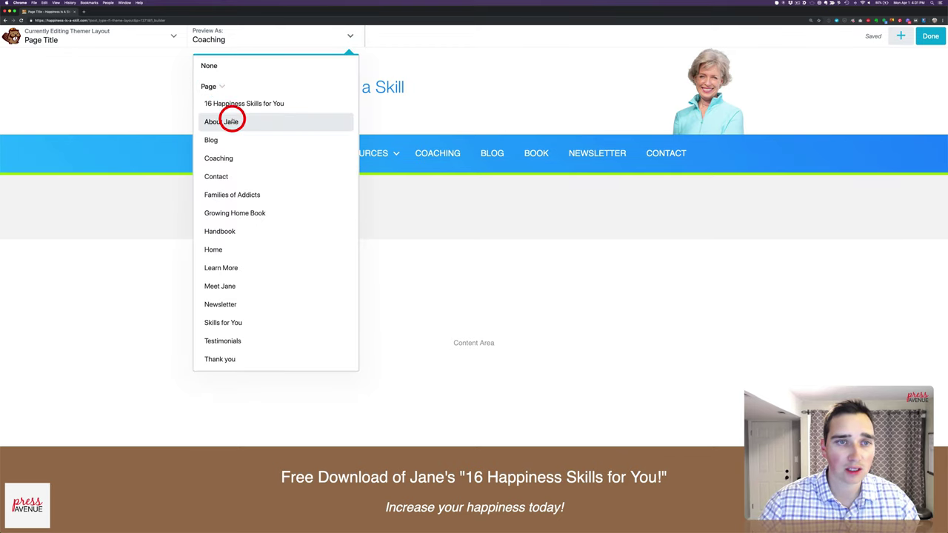
left_click(229, 120)
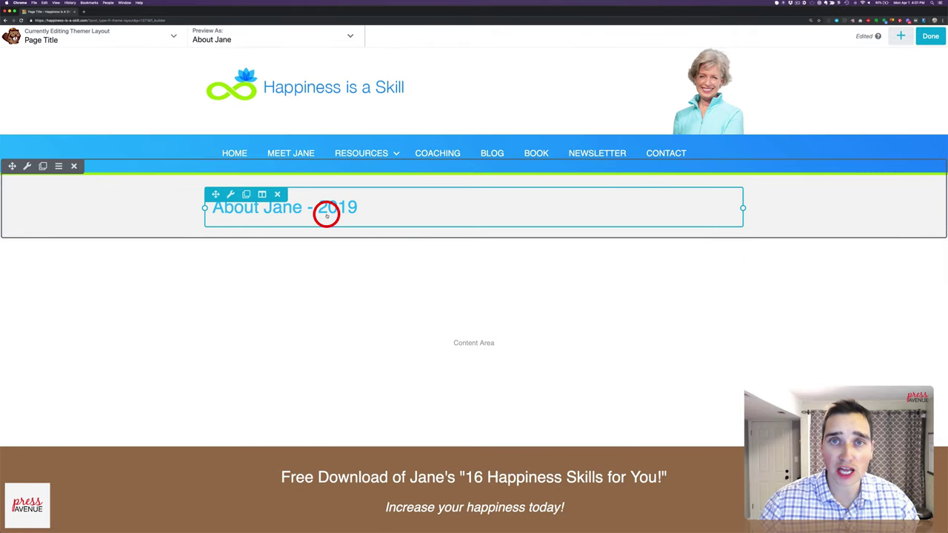
Remove the " - 2019" suffix from the heading text, keeping only the [wpbb post:title] shortcode, and save the module.
left_click(365, 218)
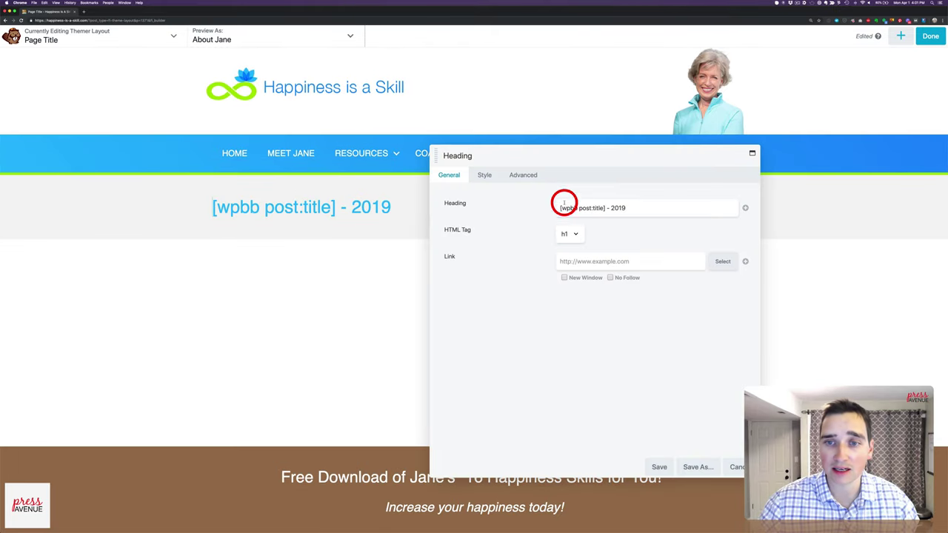
left_click_drag(604, 208, 641, 208)
key("BackSpace")
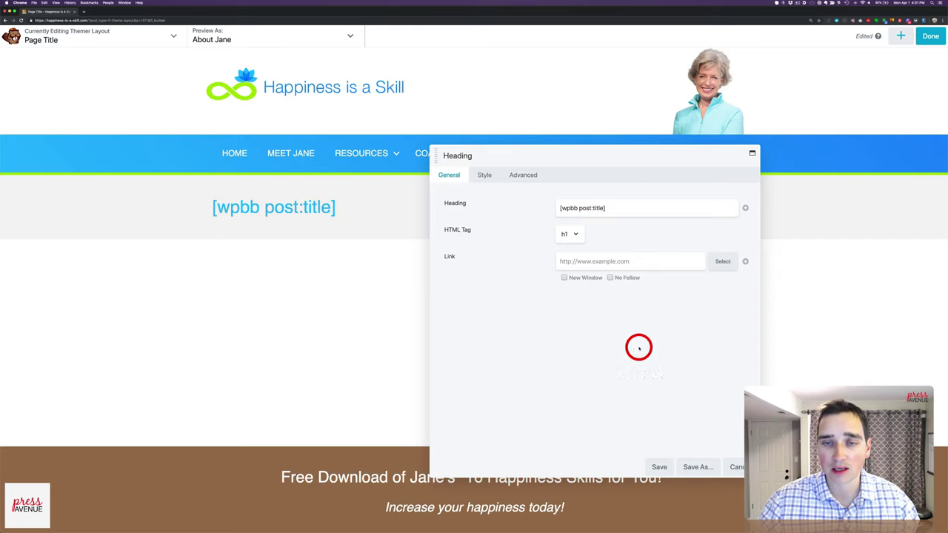
left_click(661, 467)
Set the background type of the page title row to Gradient in its row settings.
mouse_move(203, 212)
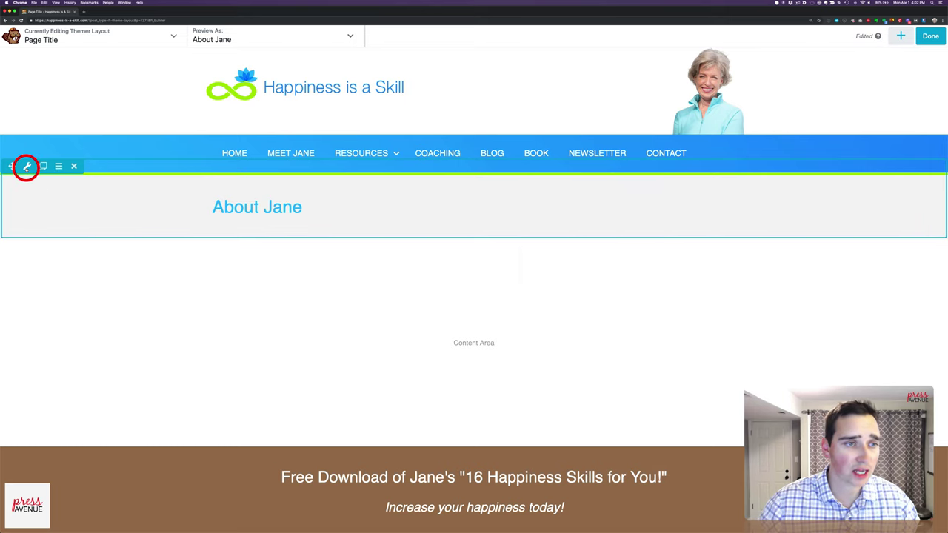
left_click(26, 165)
scroll(589, 249, "down", 2)
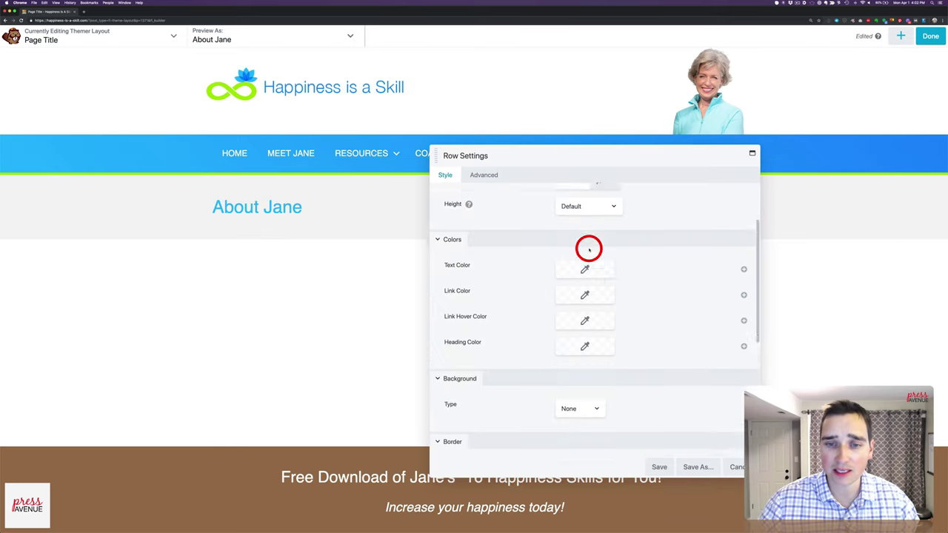
scroll(645, 256, "down", 5)
left_click(573, 254)
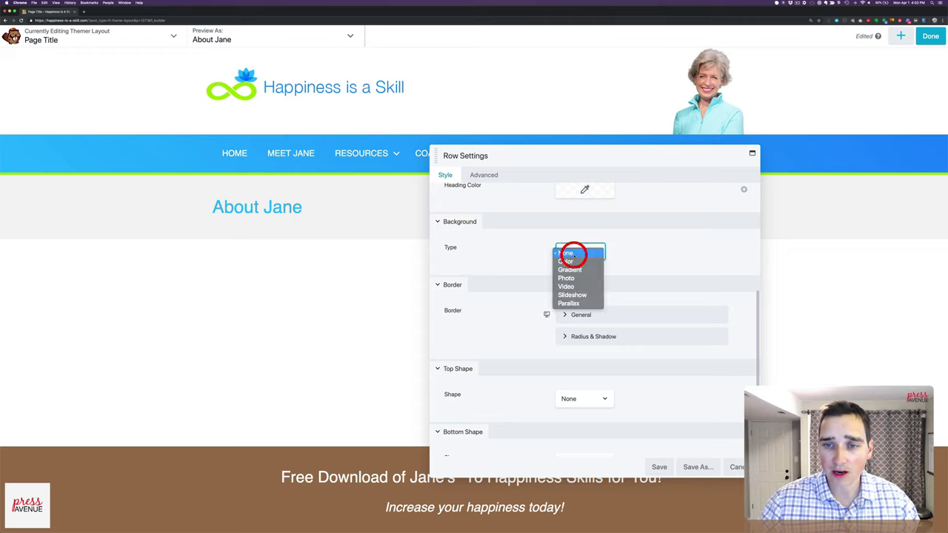
left_click(588, 270)
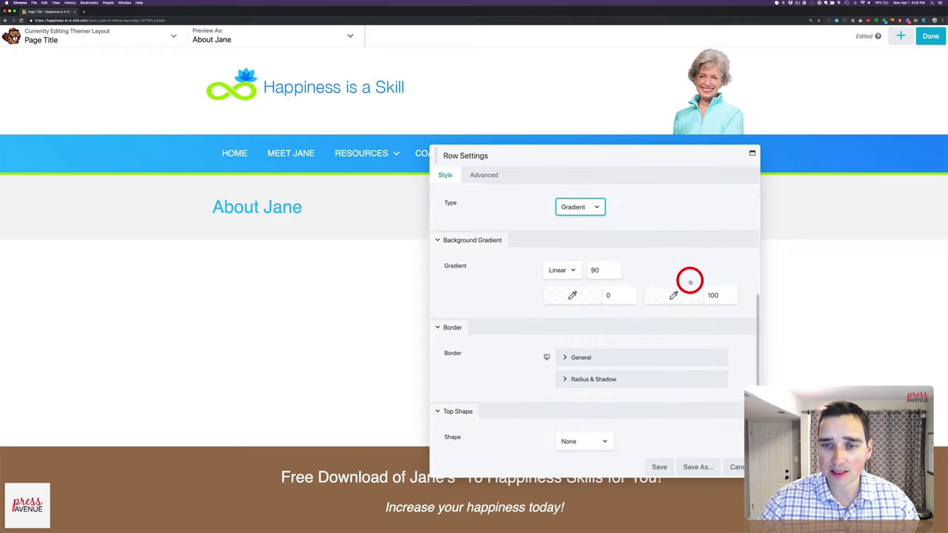
scroll(687, 279, "down", 1)
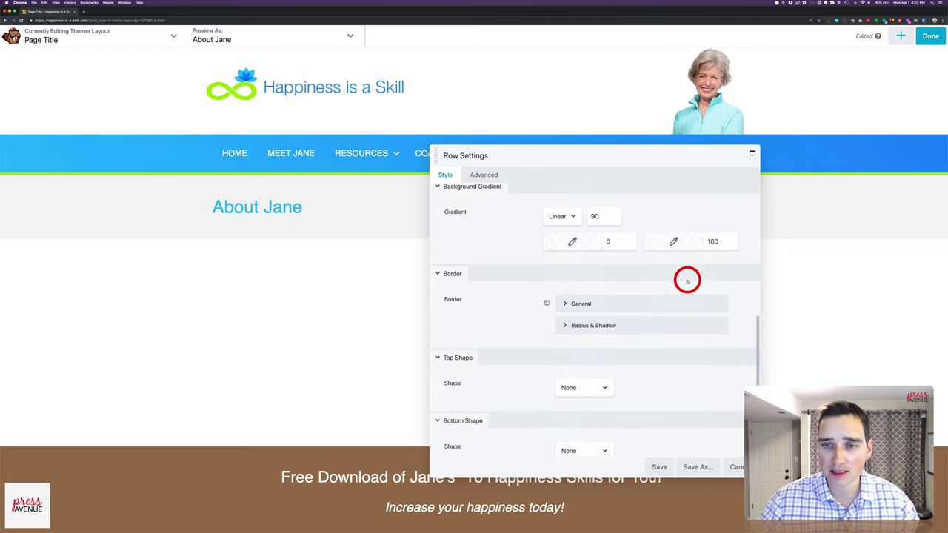
Fill the row's linear gradient with preset colours, #99e000 as the first colour and white #ffffff as the second.
left_click(584, 242)
left_click(650, 385)
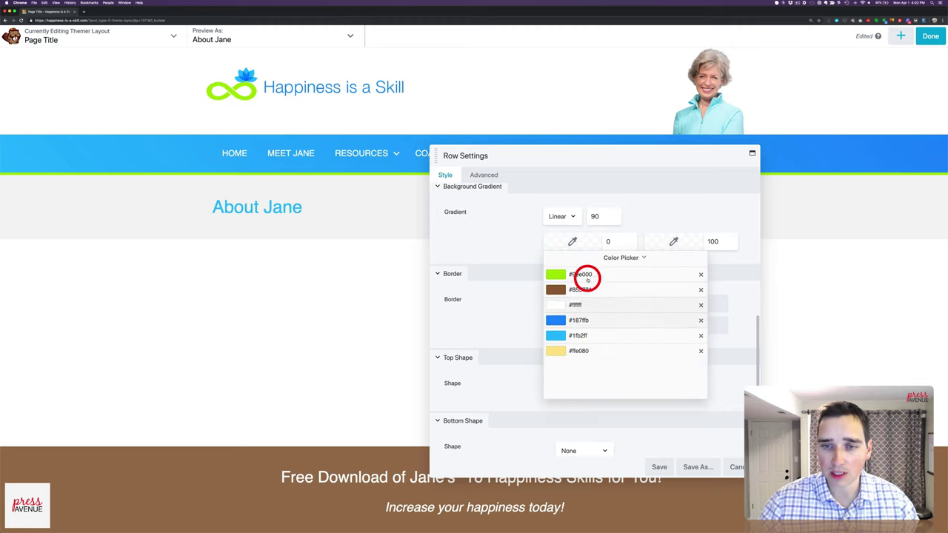
left_click(585, 277)
left_click(662, 248)
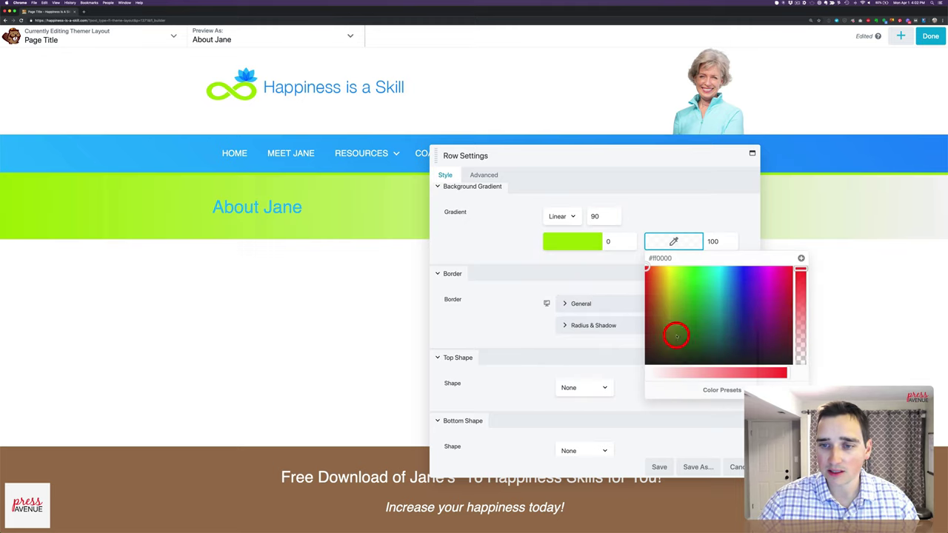
left_click(695, 378)
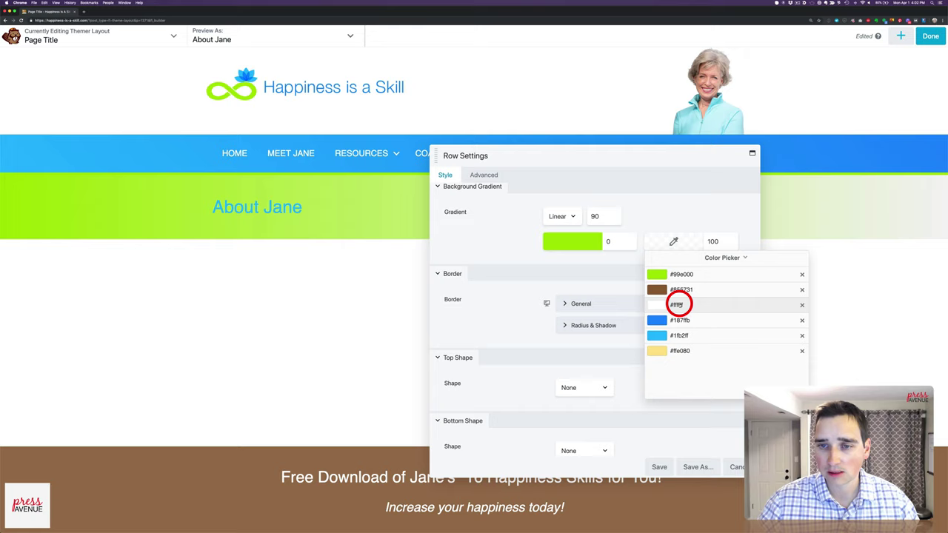
left_click(677, 301)
left_click(671, 226)
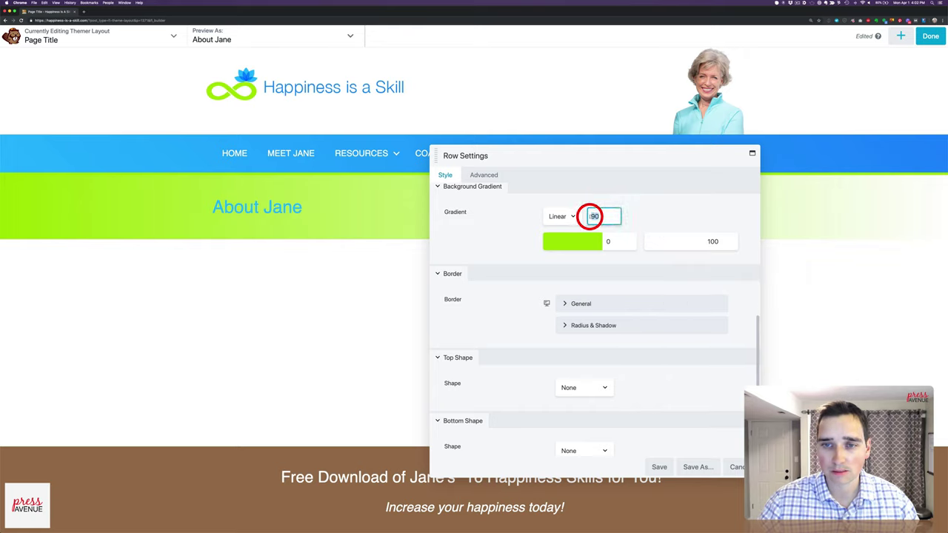
Set the row's background gradient angle to 180.
left_click(590, 216)
left_click_drag(595, 238, 640, 239)
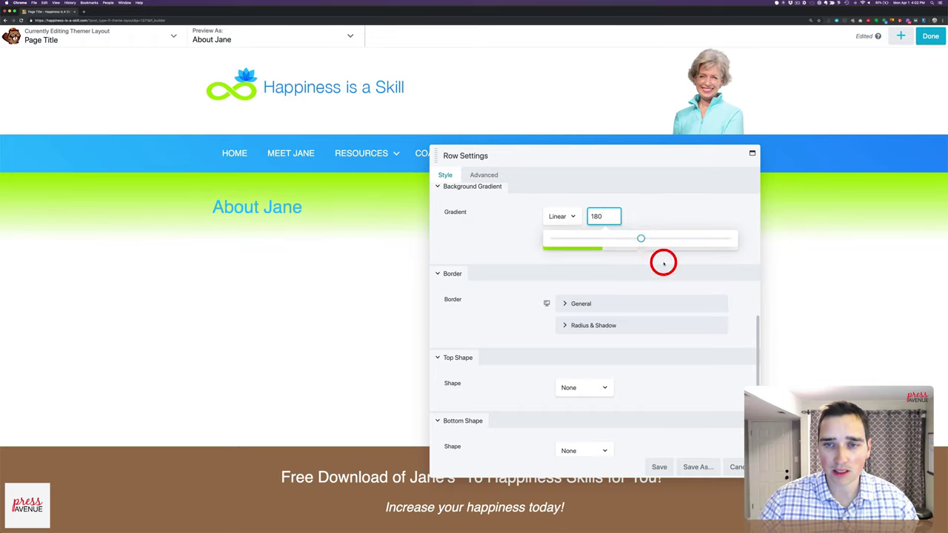
left_click(687, 271)
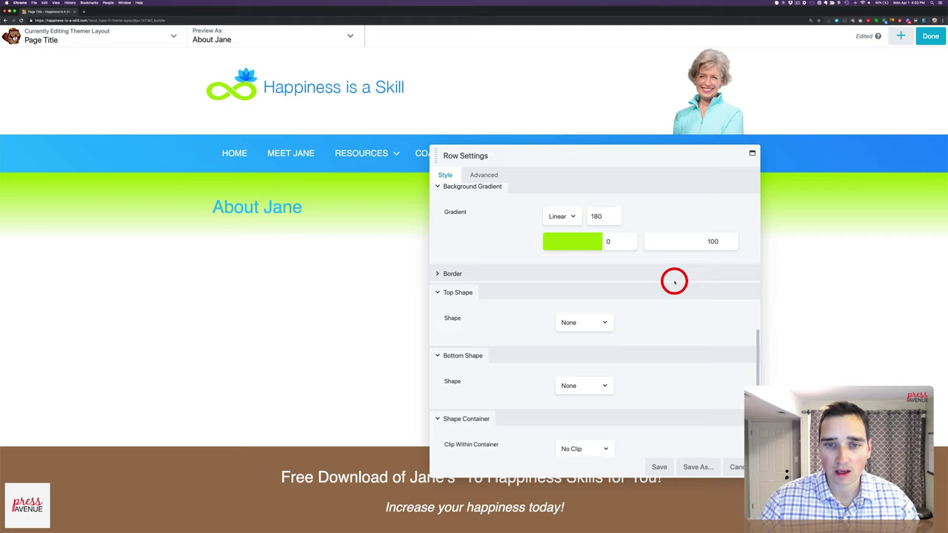
left_click(535, 271)
Try a Circle bottom shape with a gradient fill on the row, and reset the shape to None.
scroll(620, 289, "down", 2)
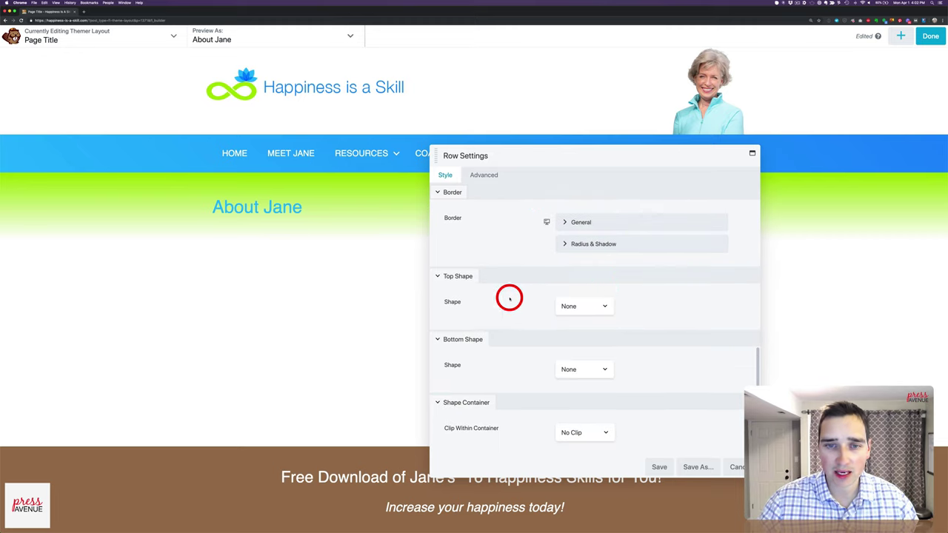
left_click(599, 370)
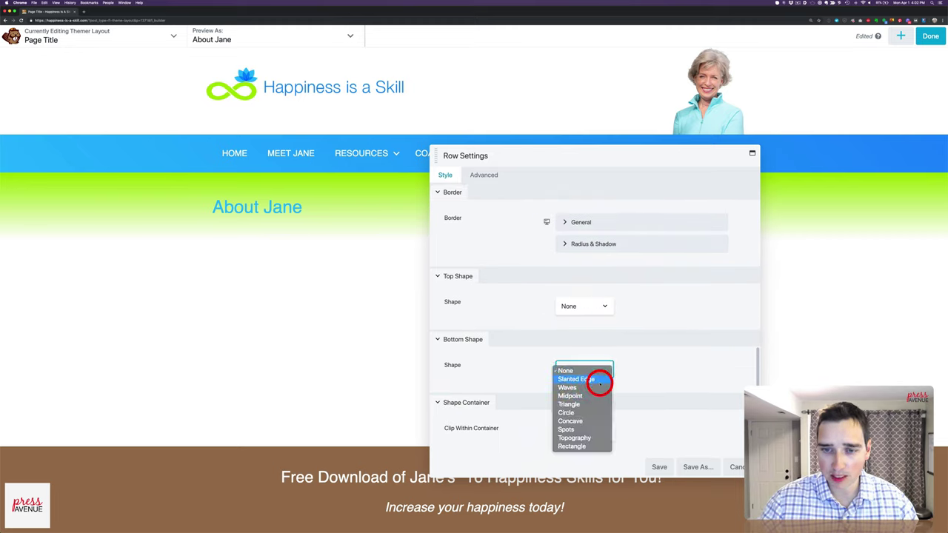
left_click(602, 414)
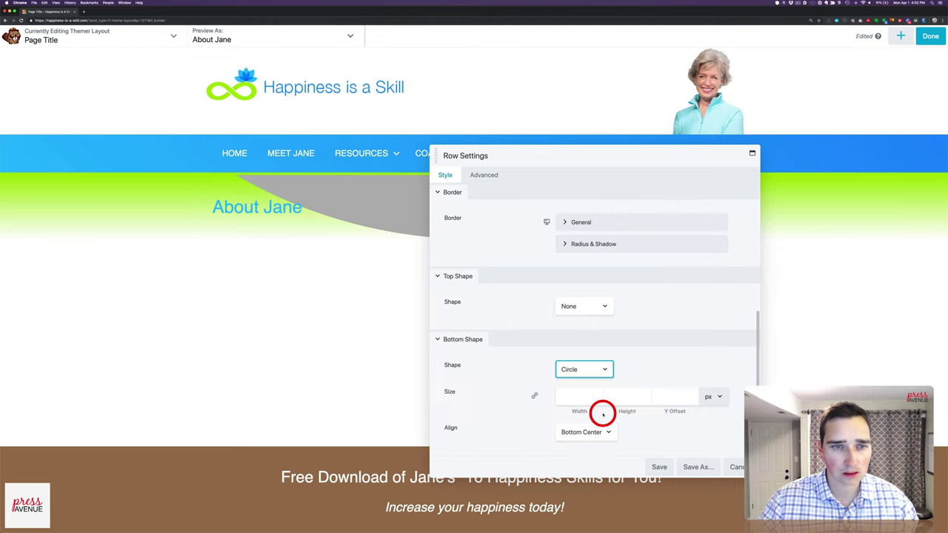
scroll(644, 391, "down", 5)
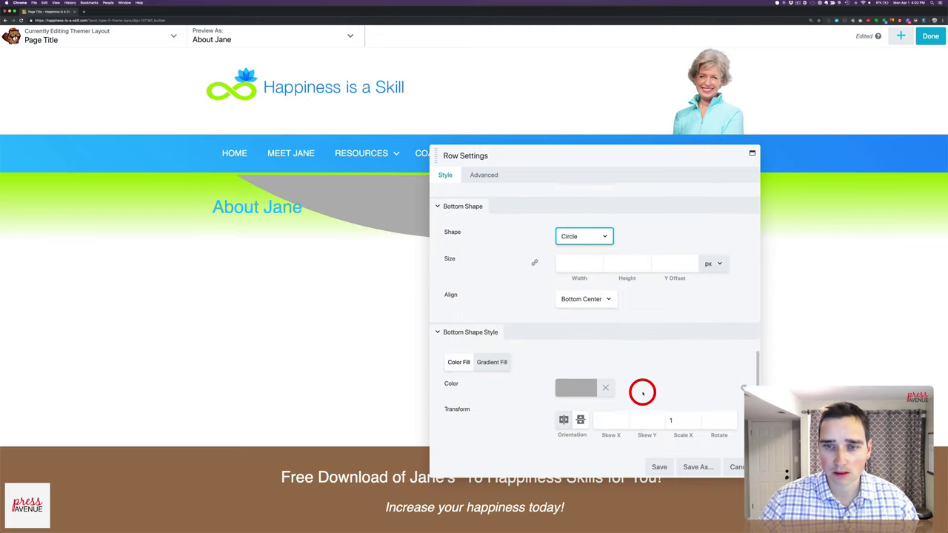
left_click(491, 323)
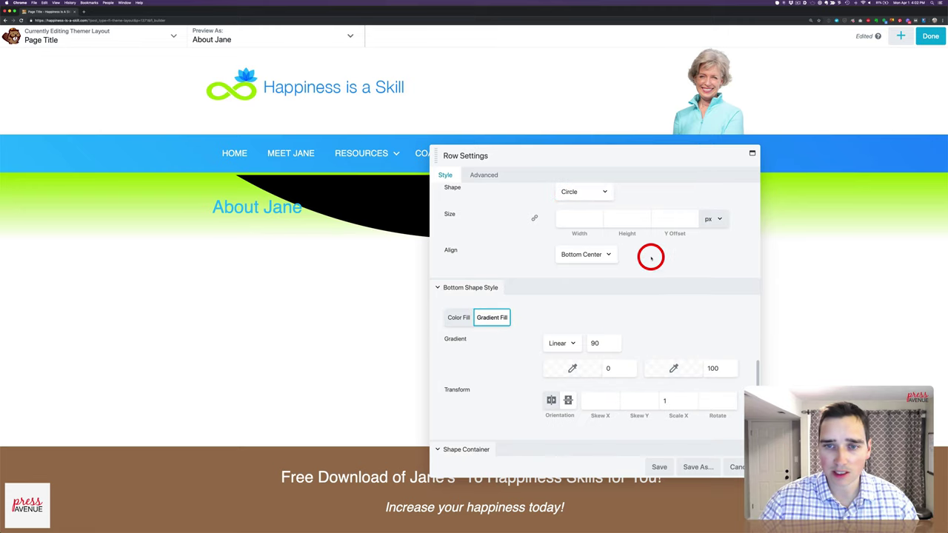
scroll(604, 227, "up", 1)
left_click(603, 226)
left_click(575, 185)
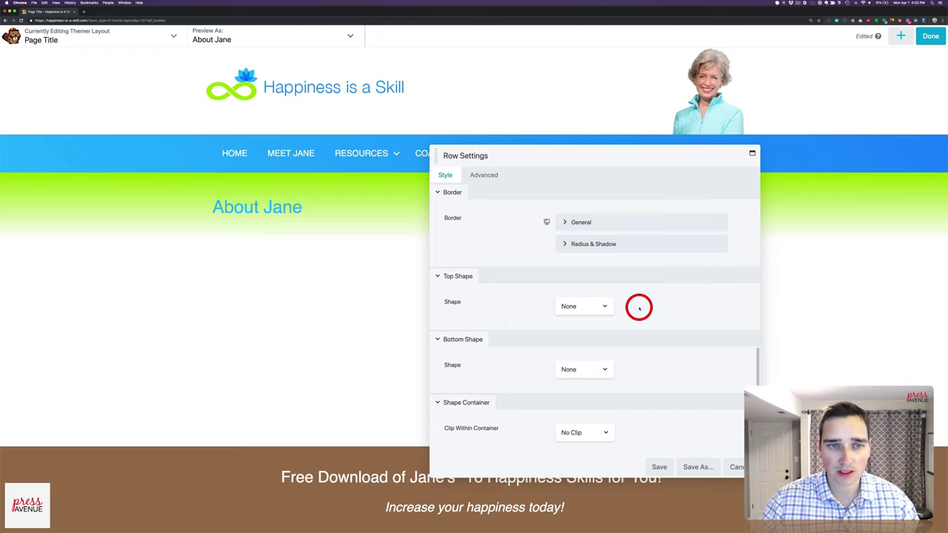
Save the row settings and publish the Page Title layout.
left_click(660, 466)
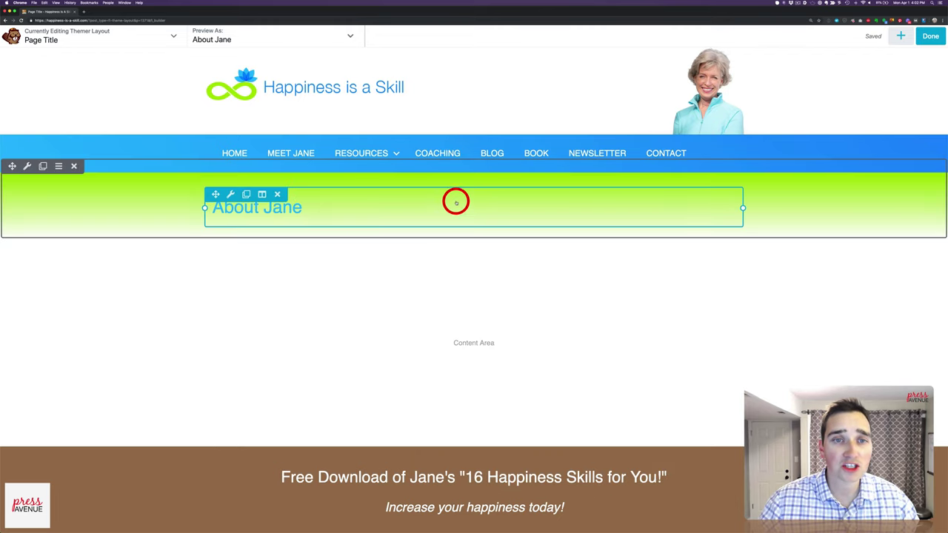
left_click(929, 37)
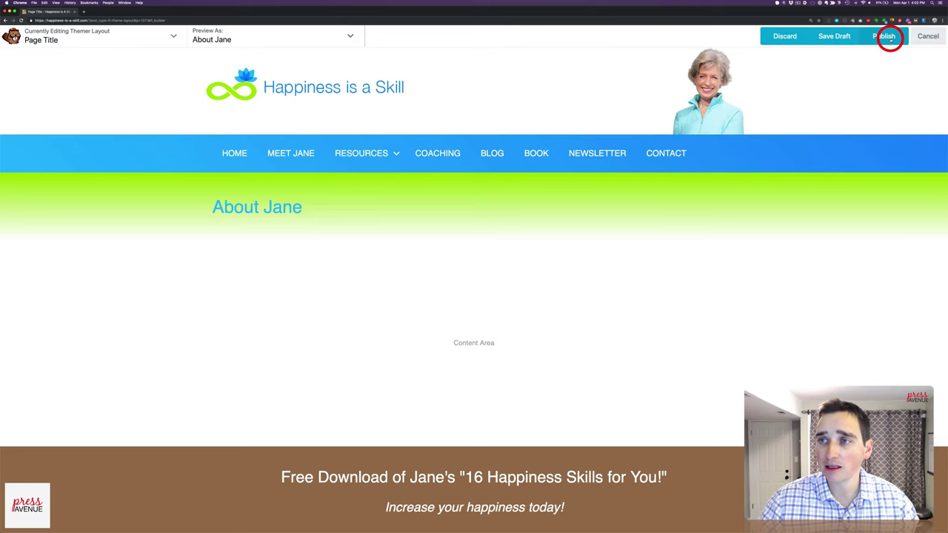
left_click(889, 36)
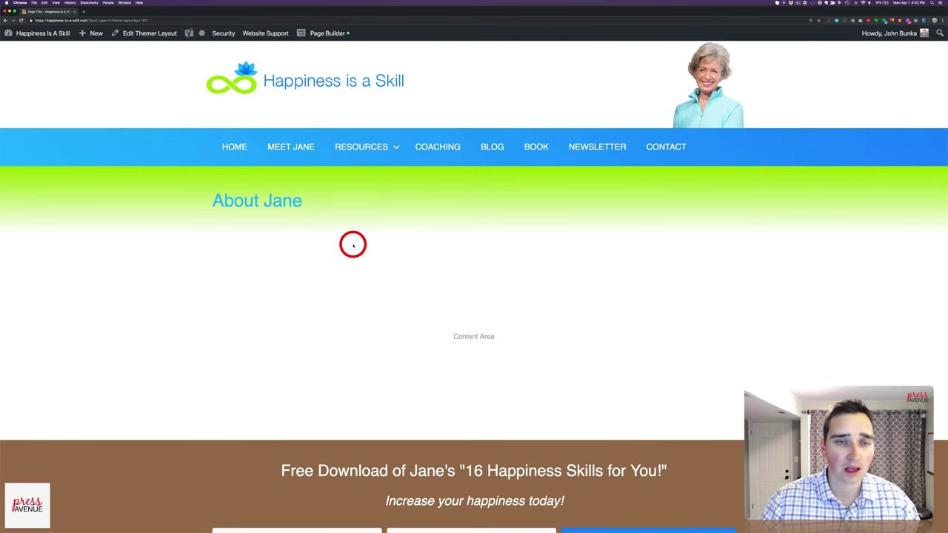
Open the site owner's Meet page on the live site and compare its content heading with the new page title.
mouse_move(95, 32)
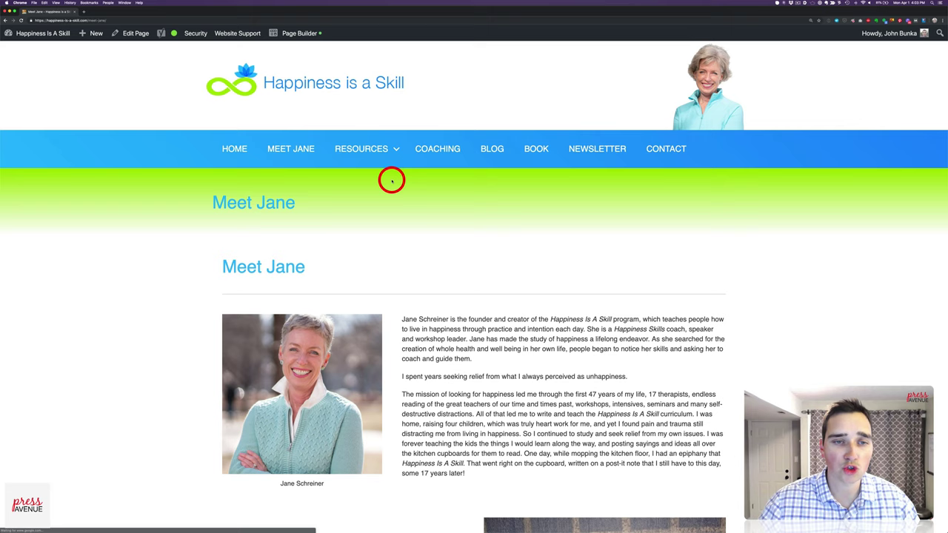
scroll(507, 252, "down", 3)
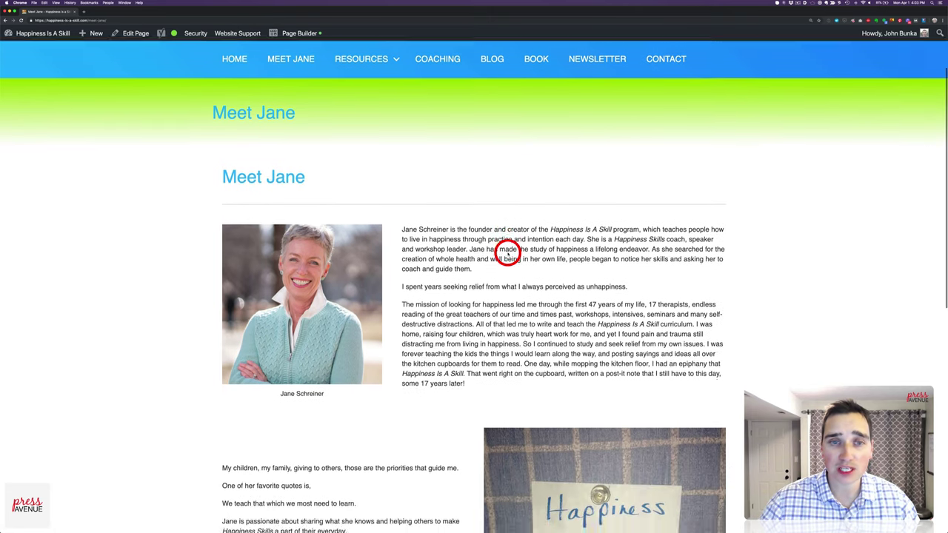
scroll(506, 252, "up", 3)
left_click_drag(229, 267, 301, 267)
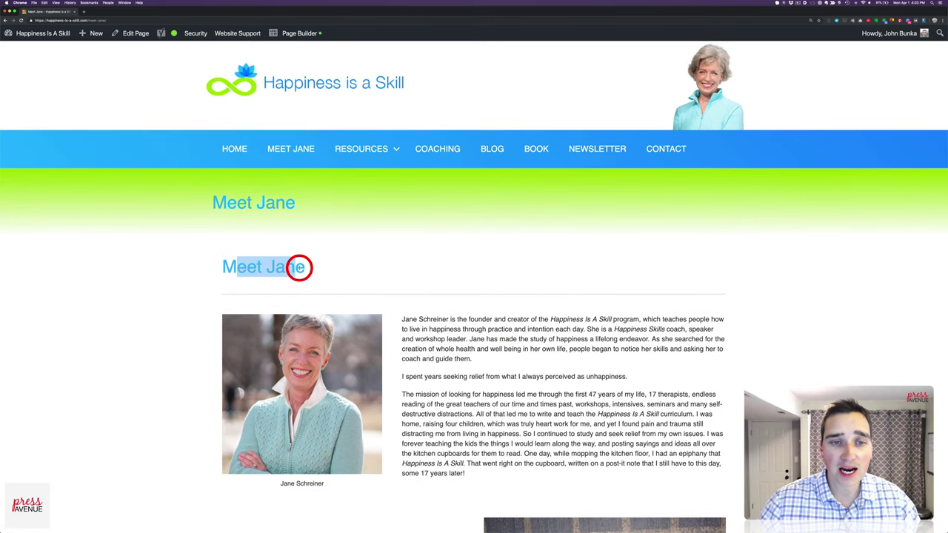
left_click(300, 267)
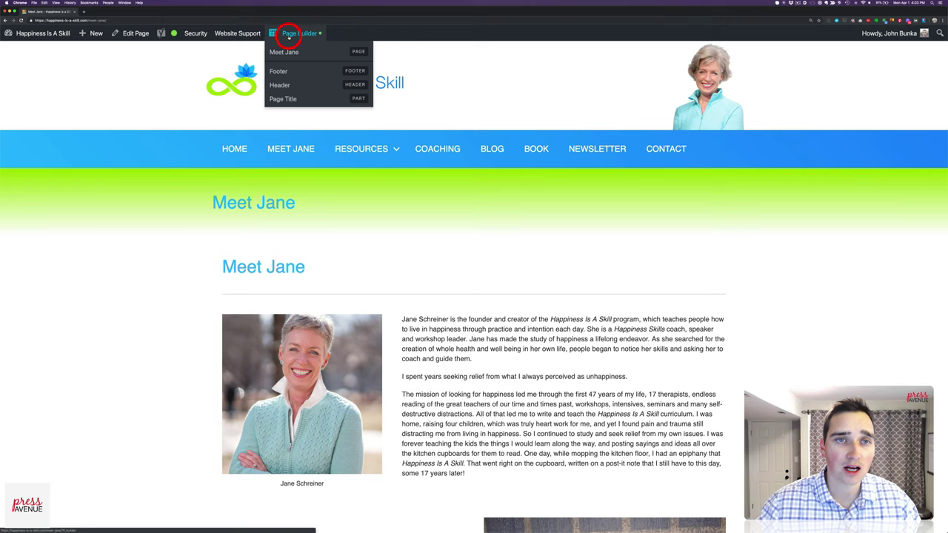
Open the Meet page in the page builder and delete the duplicate heading module from its content.
left_click(288, 35)
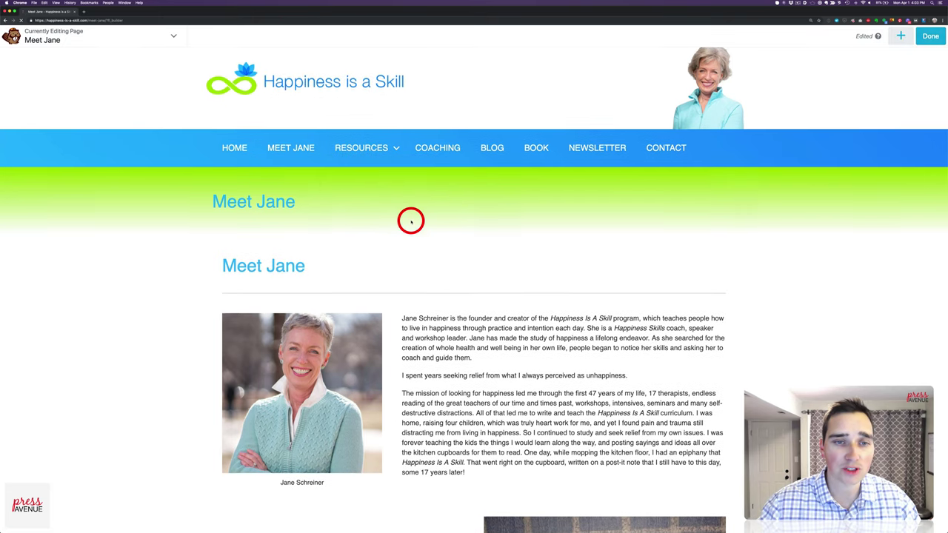
mouse_move(267, 260)
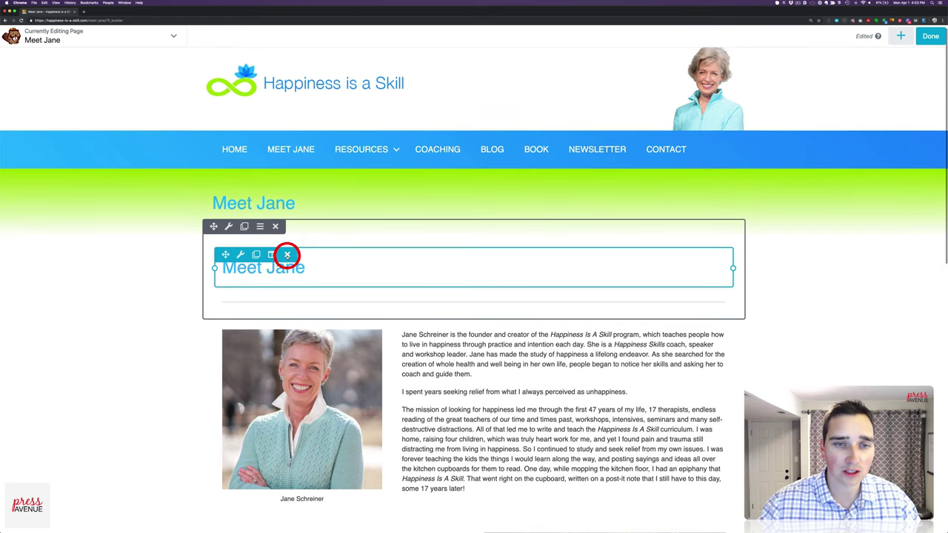
left_click(287, 254)
left_click(503, 51)
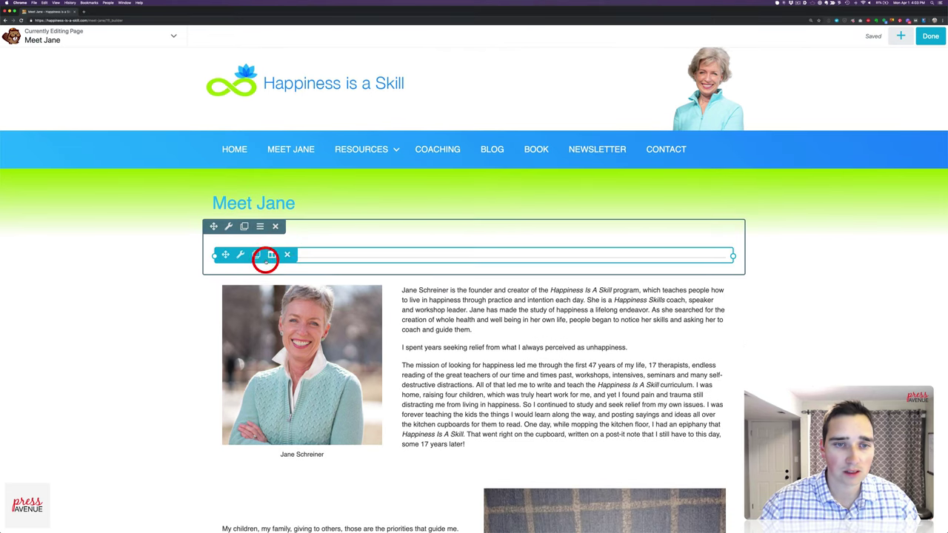
Delete the leftover separator row above the portrait and publish the page.
left_click(276, 226)
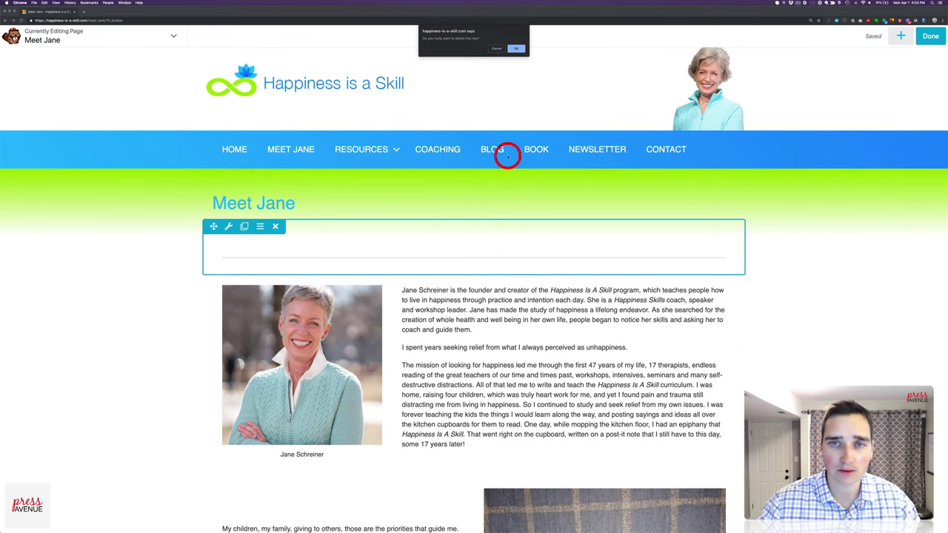
left_click(516, 49)
left_click(930, 37)
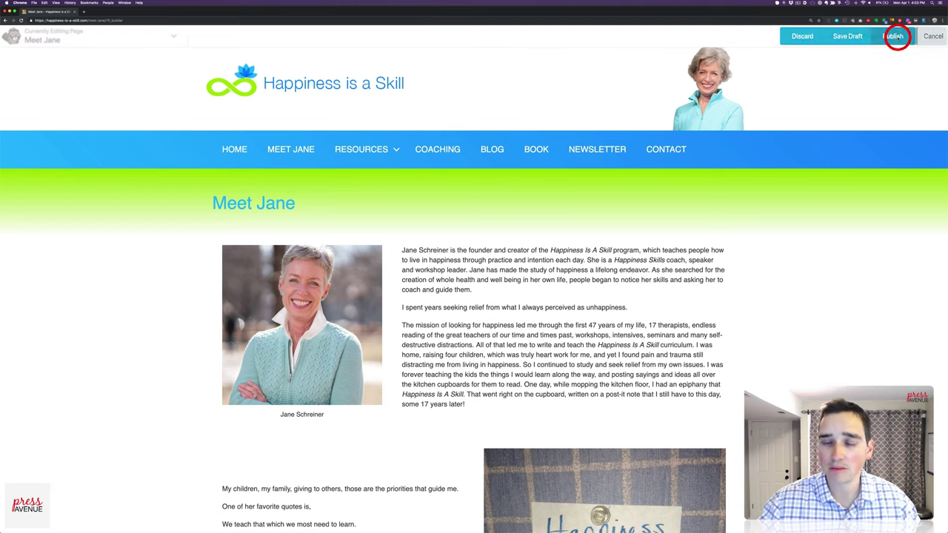
left_click(894, 36)
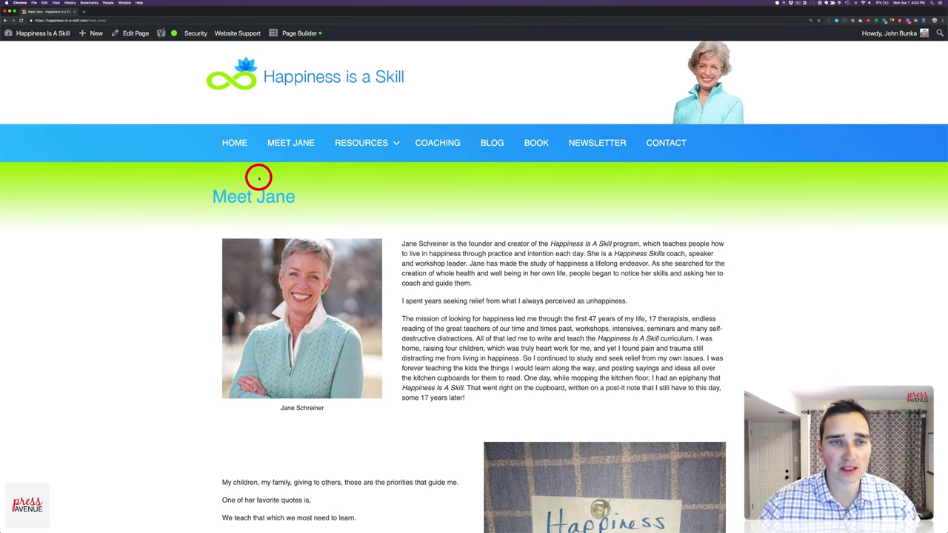
View the Handbook and Coaching pages on the live site and compare the page title with each existing content heading.
mouse_move(362, 142)
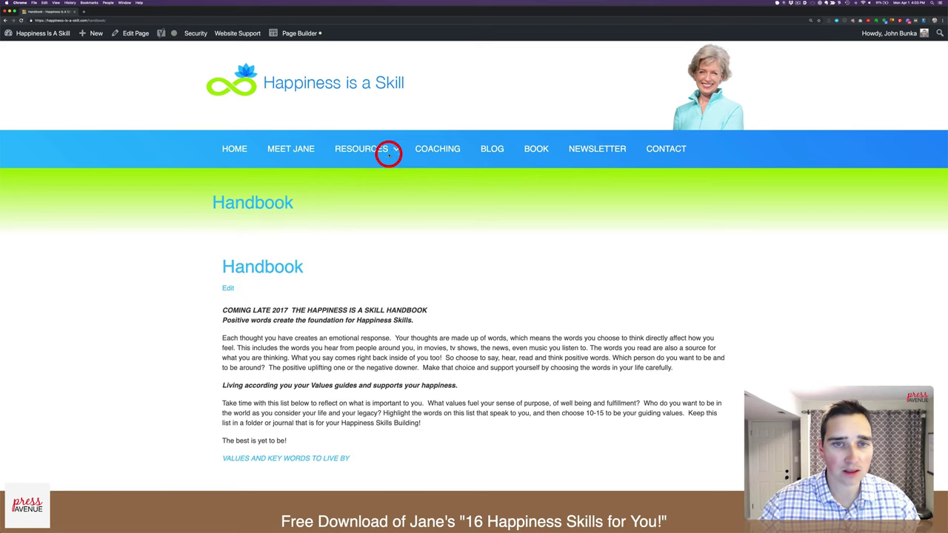
left_click(436, 148)
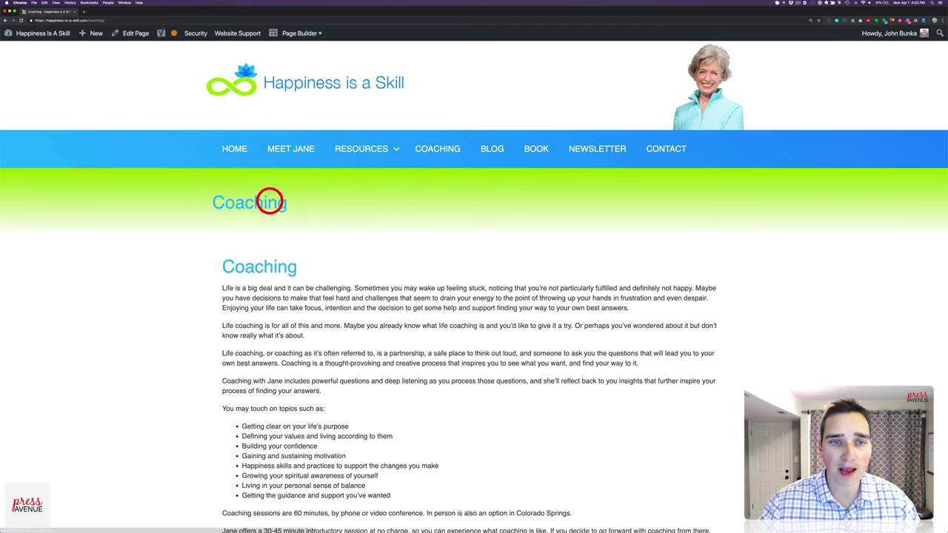
left_click_drag(226, 266, 296, 267)
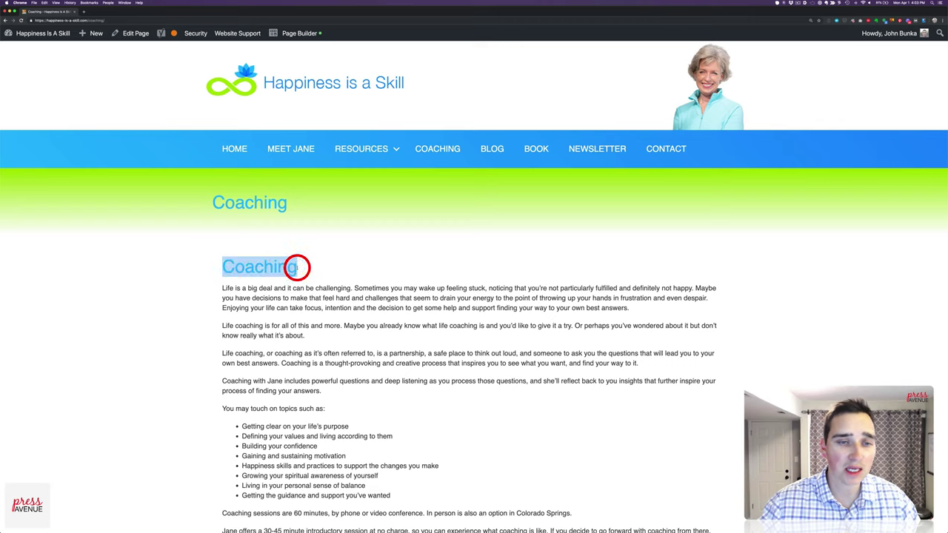
left_click(296, 267)
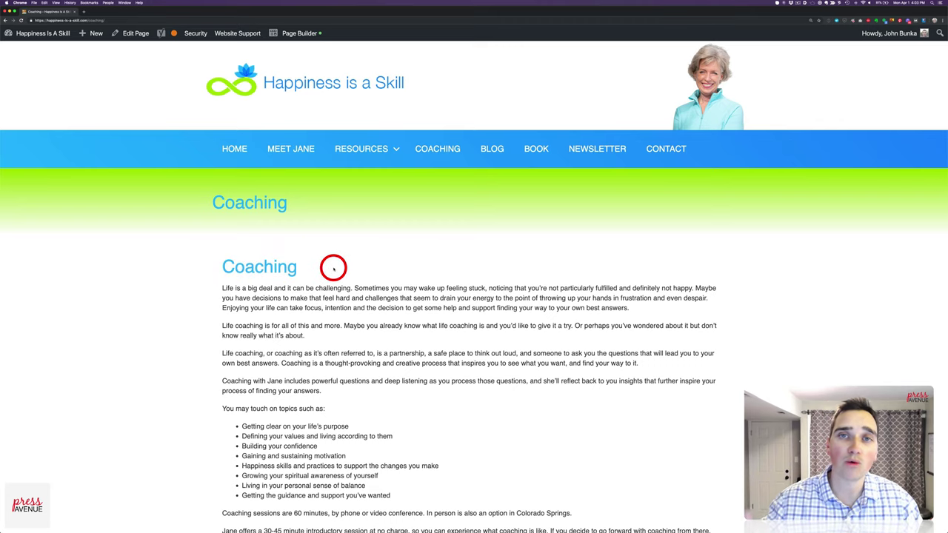
left_click_drag(216, 205, 281, 207)
left_click(261, 258)
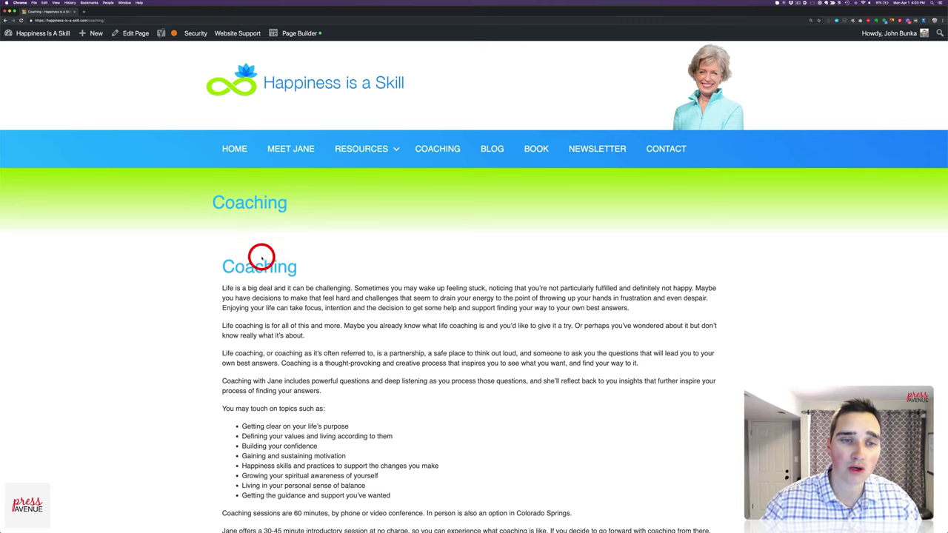
mouse_move(230, 266)
left_mouse_down()
mouse_move(289, 266)
mouse_move(215, 267)
mouse_move(299, 272)
mouse_move(217, 267)
left_mouse_up()
left_click_drag(214, 203, 299, 205)
left_click(299, 205)
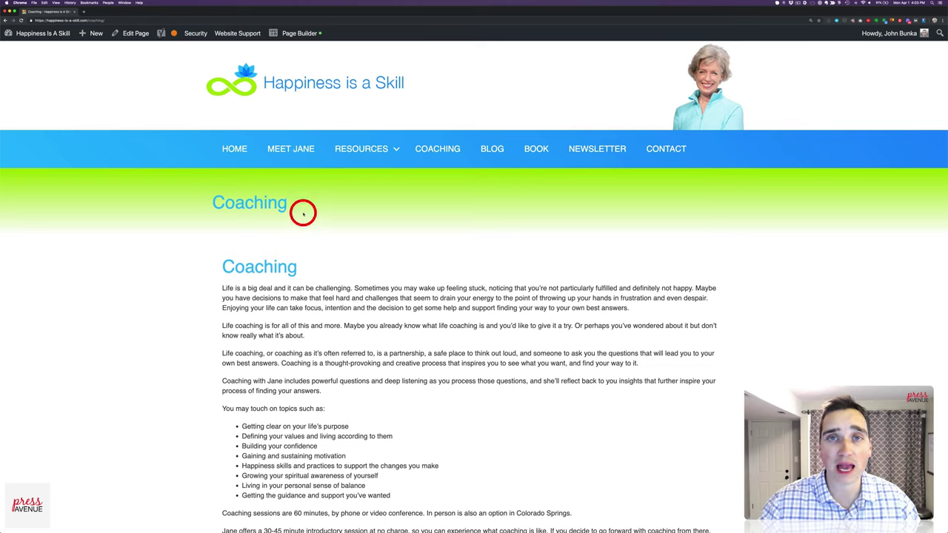
left_click_drag(217, 202, 262, 201)
left_click(274, 203)
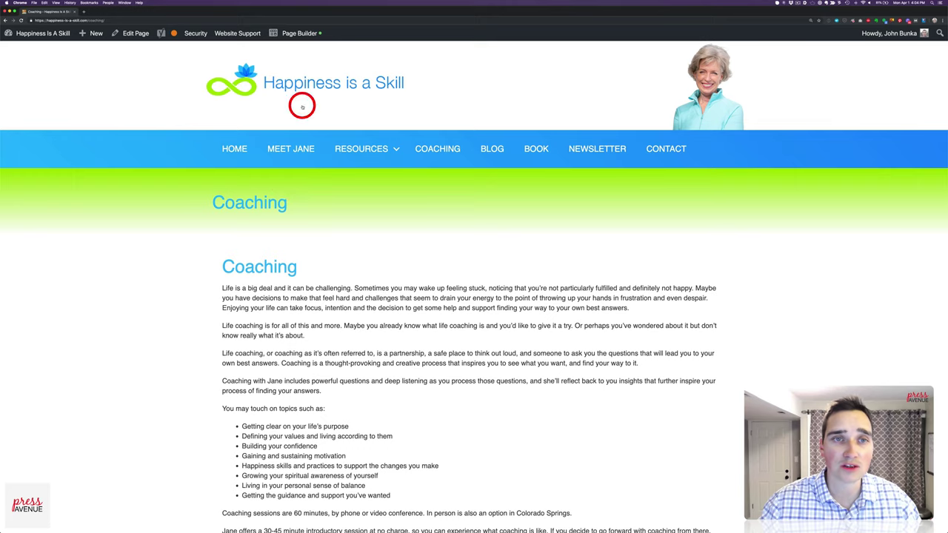
Open the Page Title part in the page builder and bring up the settings of its title row.
mouse_move(295, 33)
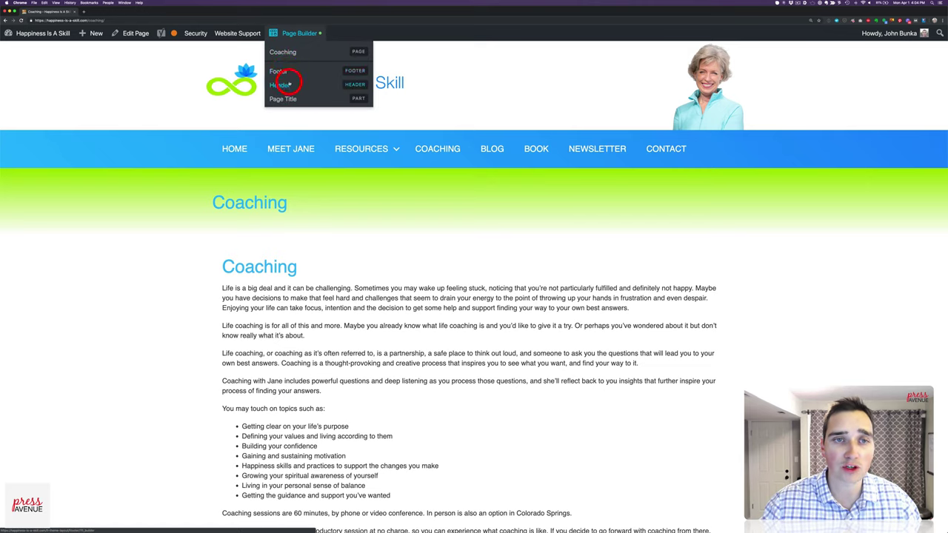
left_click(287, 98)
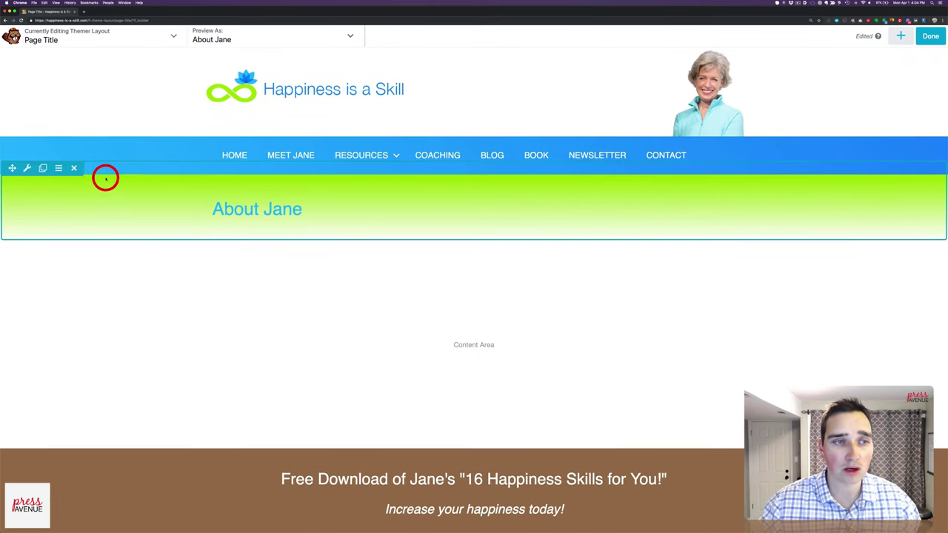
left_click(28, 168)
Lower the opacity of the row gradient's green start color to 0.26, save the row settings and publish the layout.
scroll(667, 320, "down", 5)
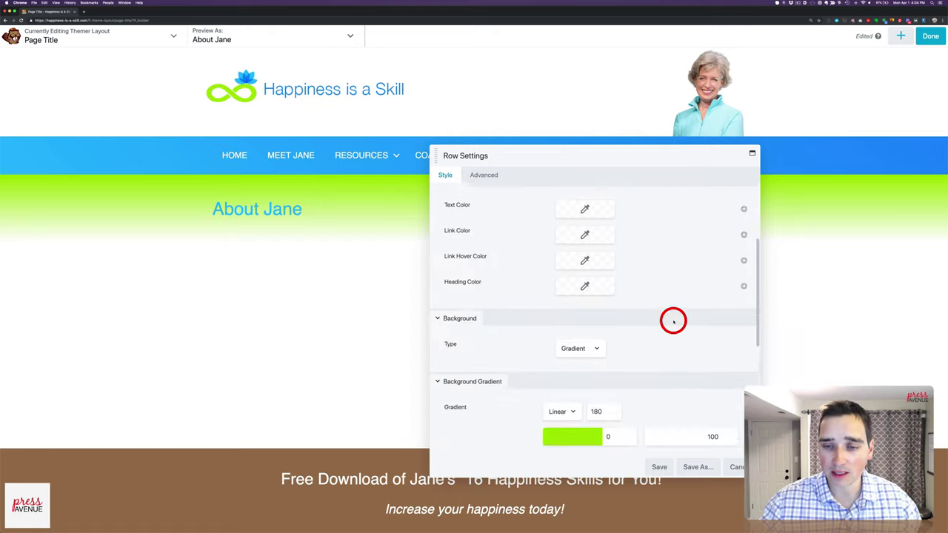
scroll(661, 320, "down", 1)
left_click(583, 315)
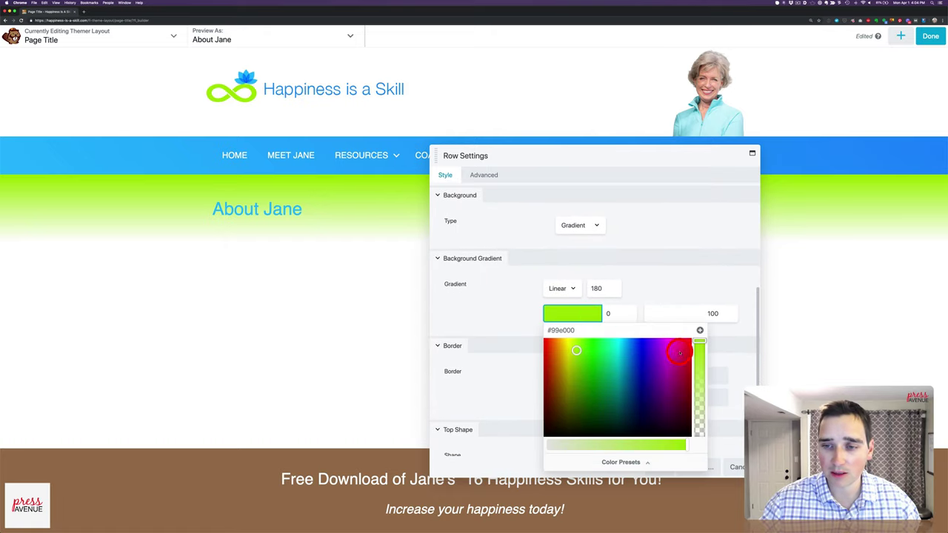
left_click_drag(699, 342, 707, 420)
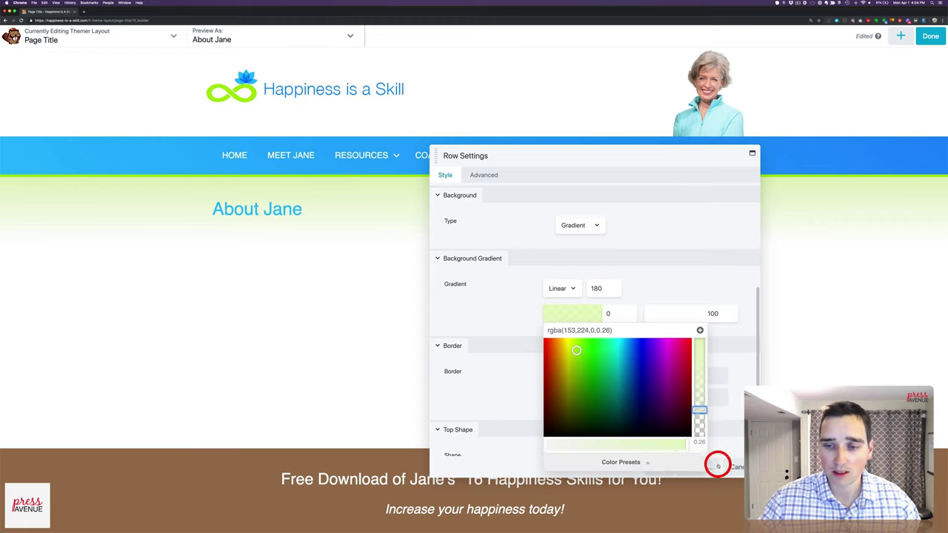
left_click(726, 453)
left_click(659, 466)
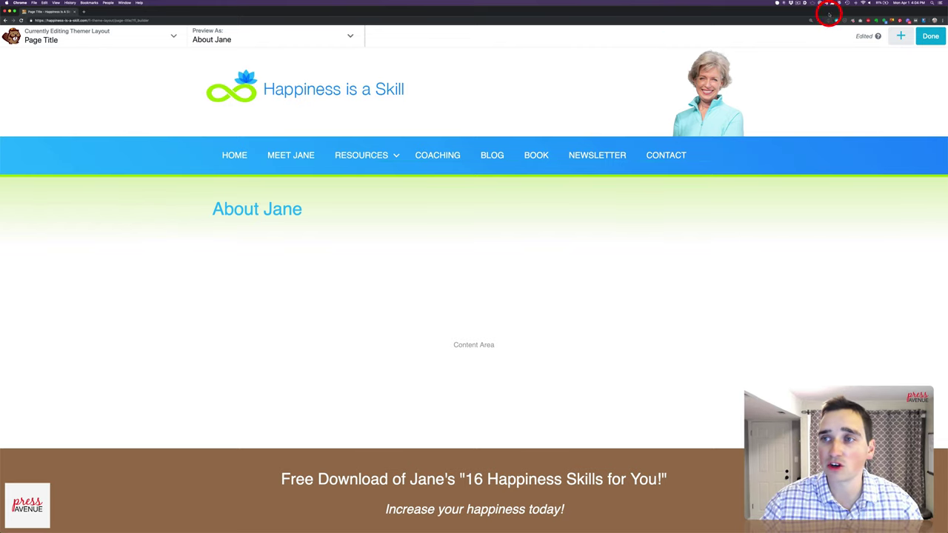
left_click(928, 37)
left_click(889, 36)
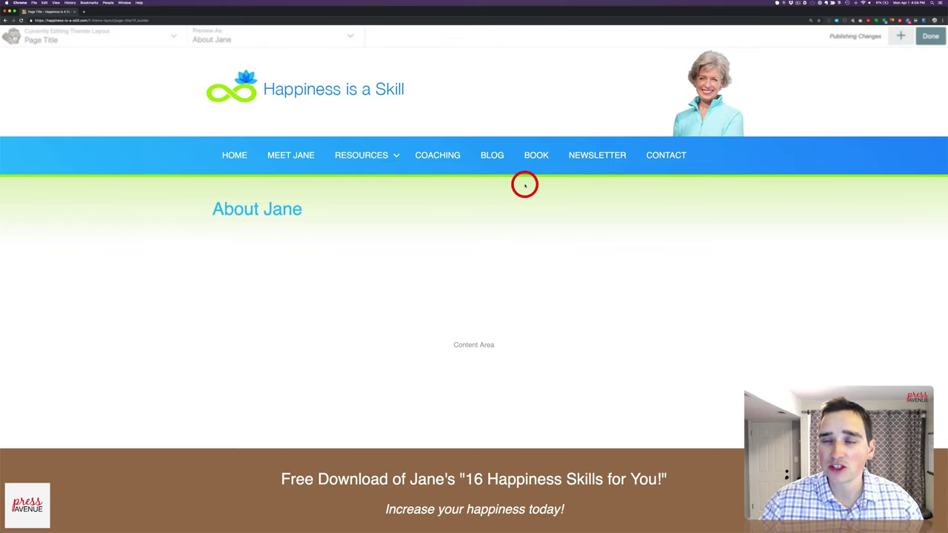